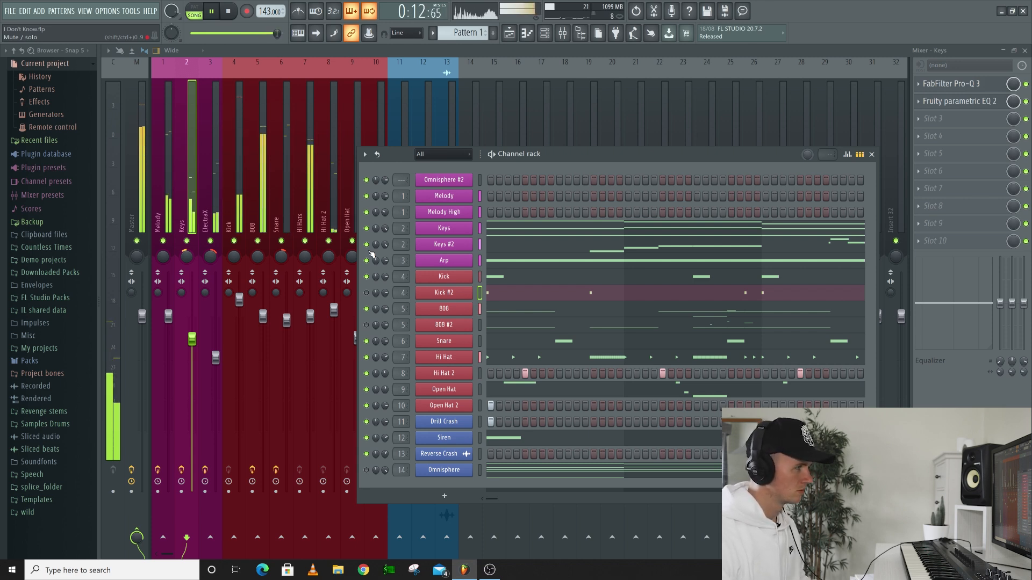
# Stop playback and split Pattern 1 by channel into separate patterns for each sound in the playlist.
pyautogui.click(229, 11)
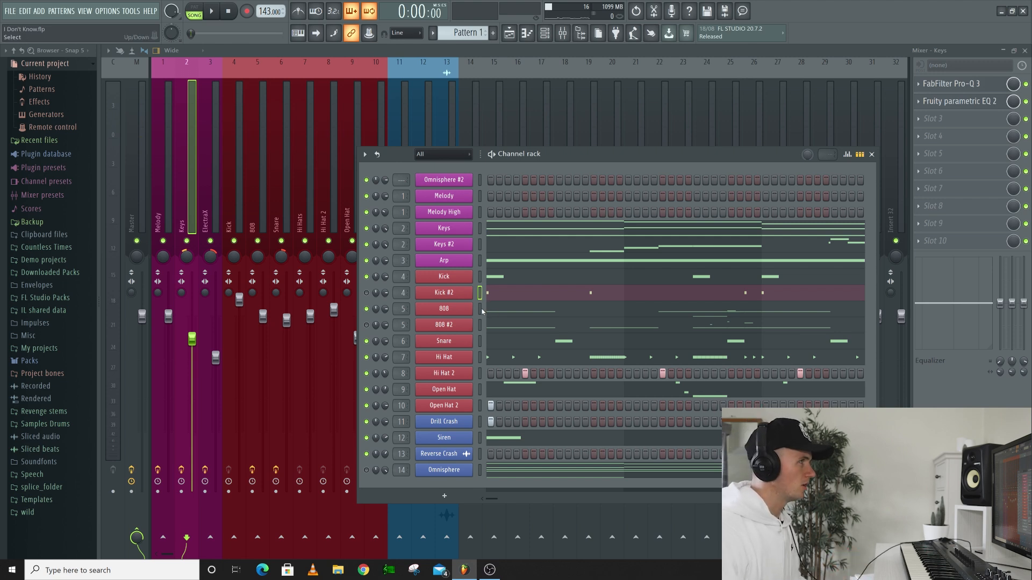
pyautogui.click(510, 34)
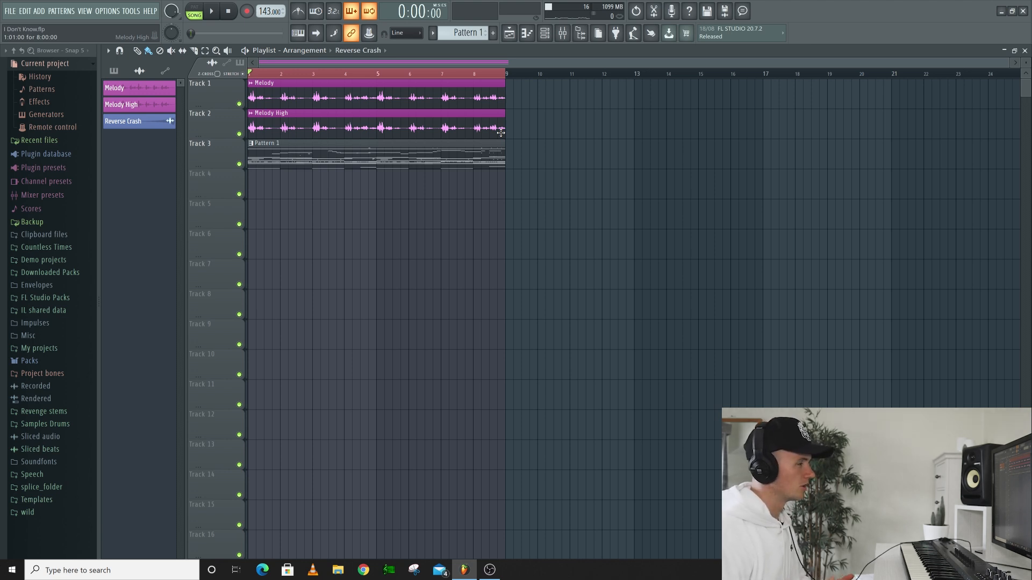
pyautogui.click(371, 150)
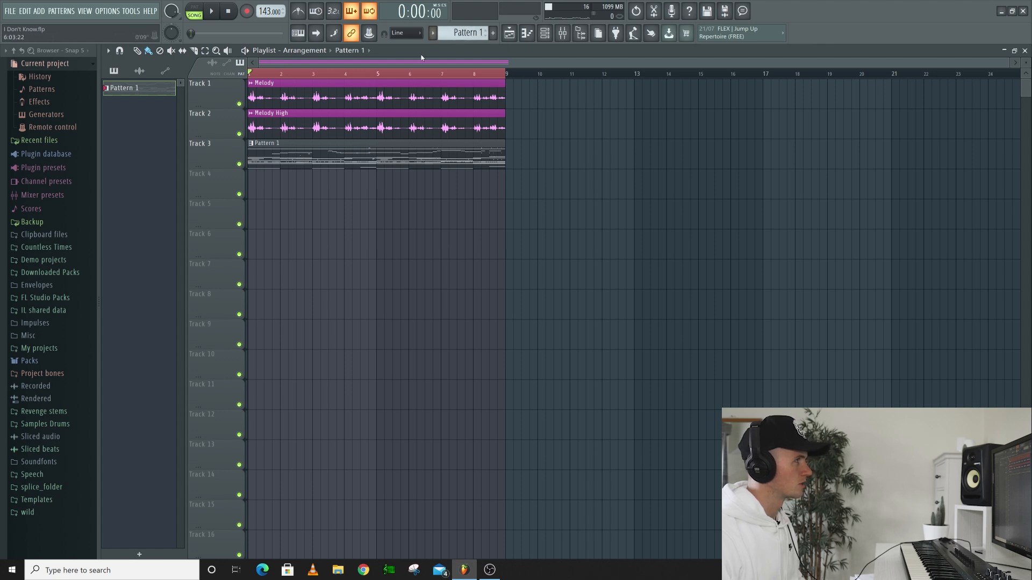
pyautogui.click(435, 33)
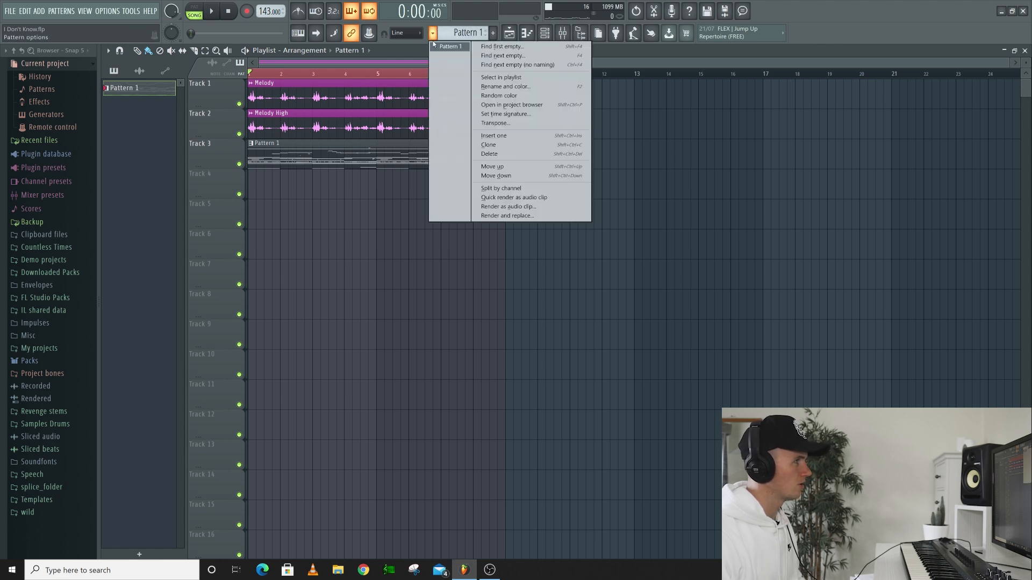
pyautogui.click(542, 189)
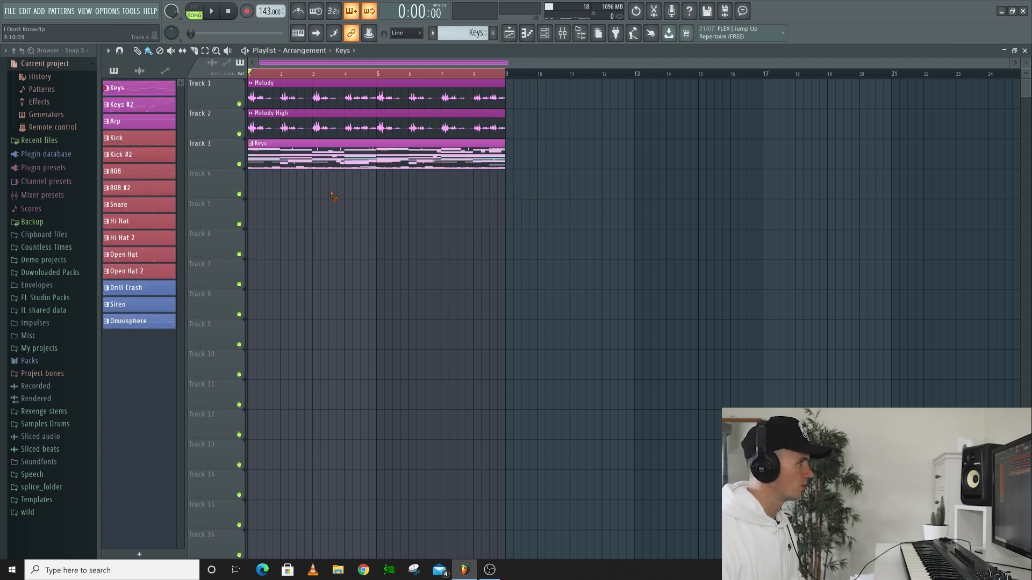
# Replace the stacked clips on Track 3 with each pattern on its own track, extending Open Hat 2, Drill Crash and Siren to eight bars.
pyautogui.rightClick(309, 163)
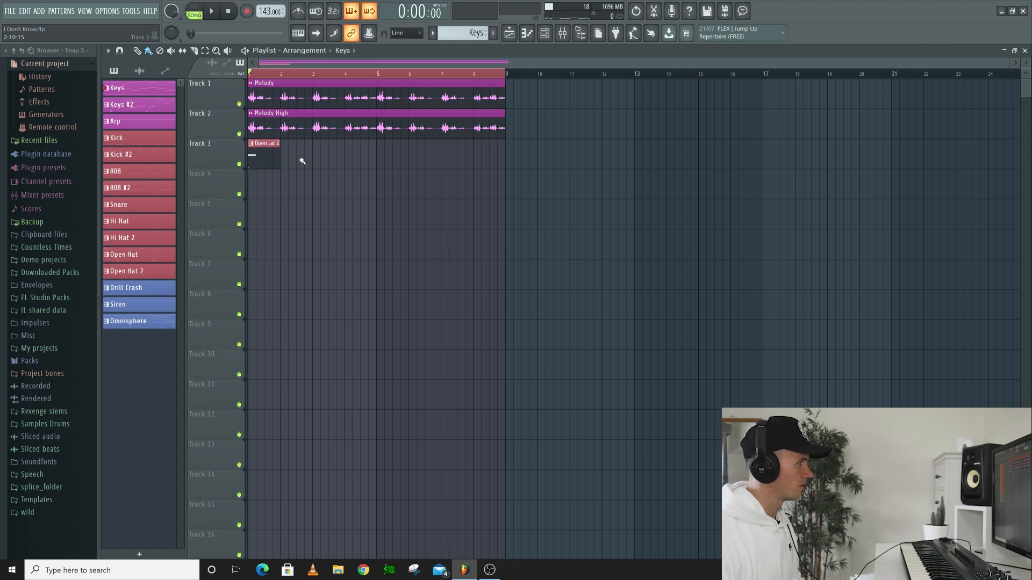
pyautogui.moveTo(139, 88); pyautogui.dragTo(251, 154)
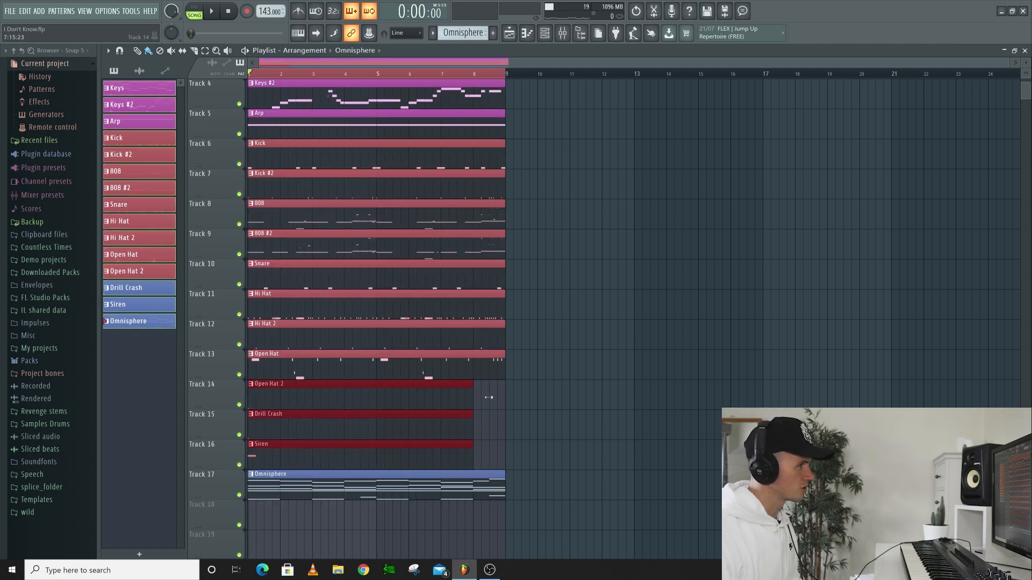
pyautogui.moveTo(488, 397); pyautogui.dragTo(504, 397)
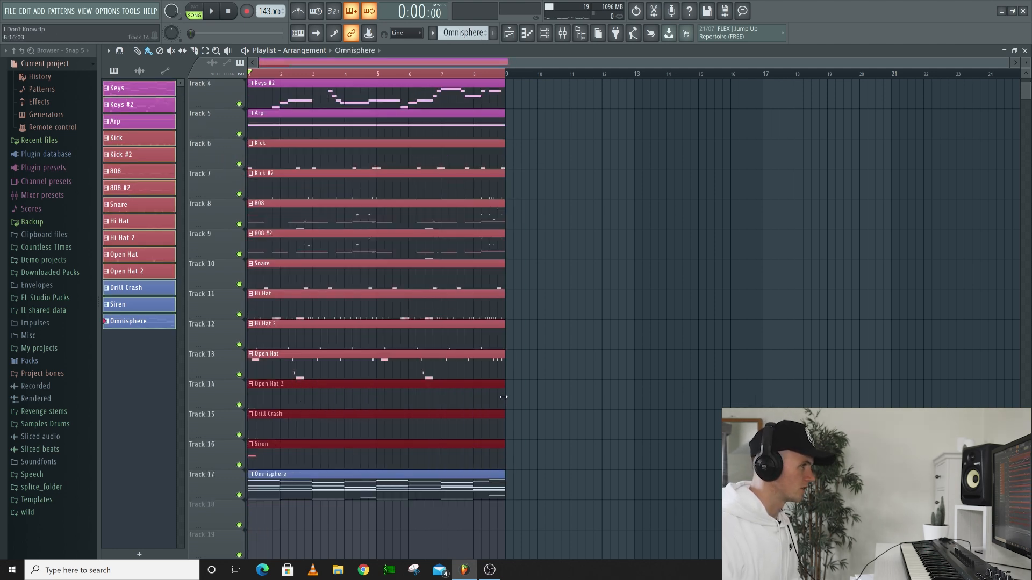
pyautogui.rightClick(523, 358)
pyautogui.scroll(-2, 467, 306)
pyautogui.scroll(1, 467, 293)
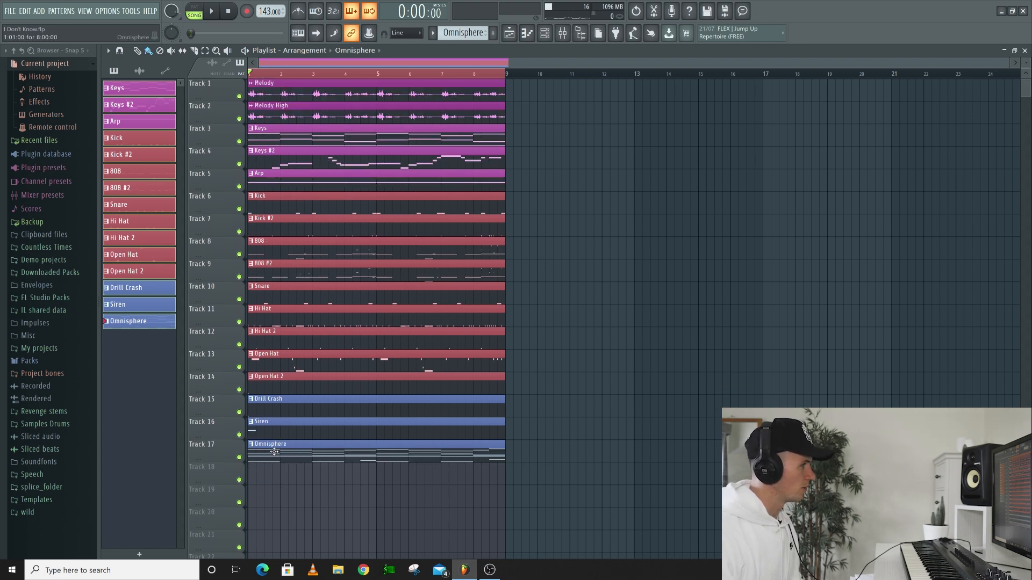
# Delete the Omnisphere clip from Track 17 and duplicate all remaining clips four times to fill bars 1 to 40.
pyautogui.rightClick(274, 451)
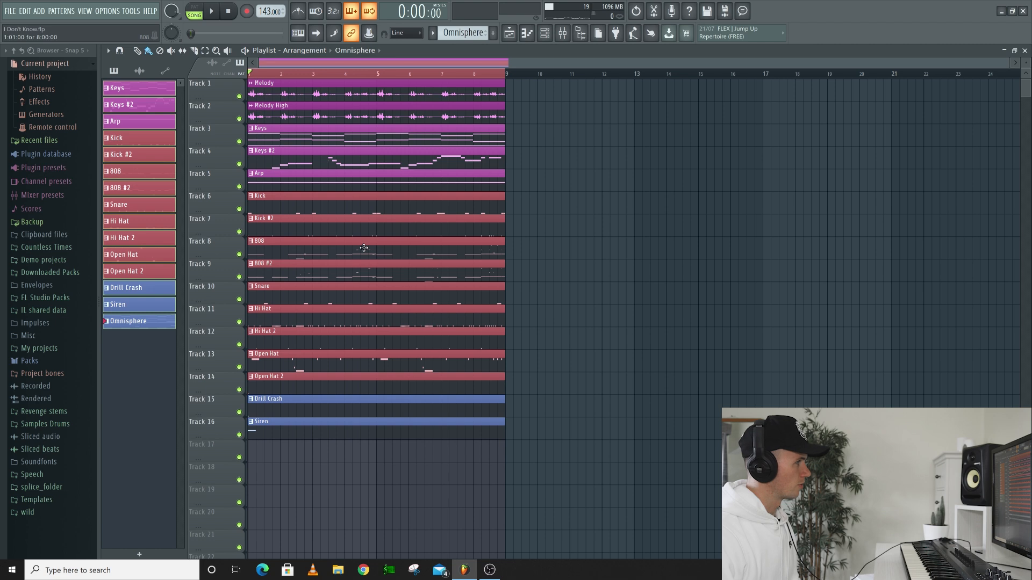
pyautogui.hotkey('ctrl', 'a')
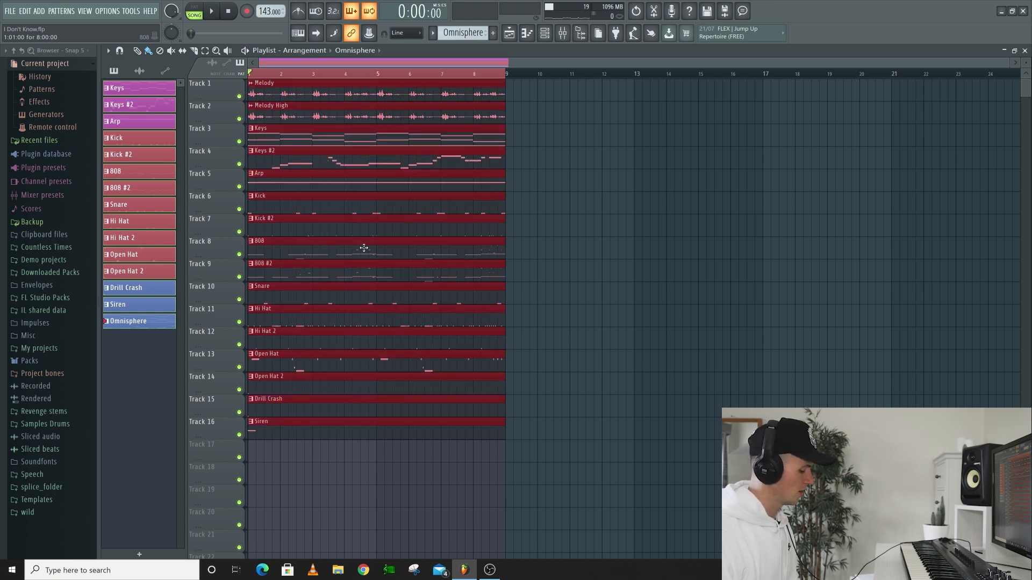
pyautogui.hotkey('ctrl', 'b')
pyautogui.hotkey('ctrl', 'b')
pyautogui.hotkey('ctrl', 'b')
pyautogui.hotkey('ctrl', 'b')
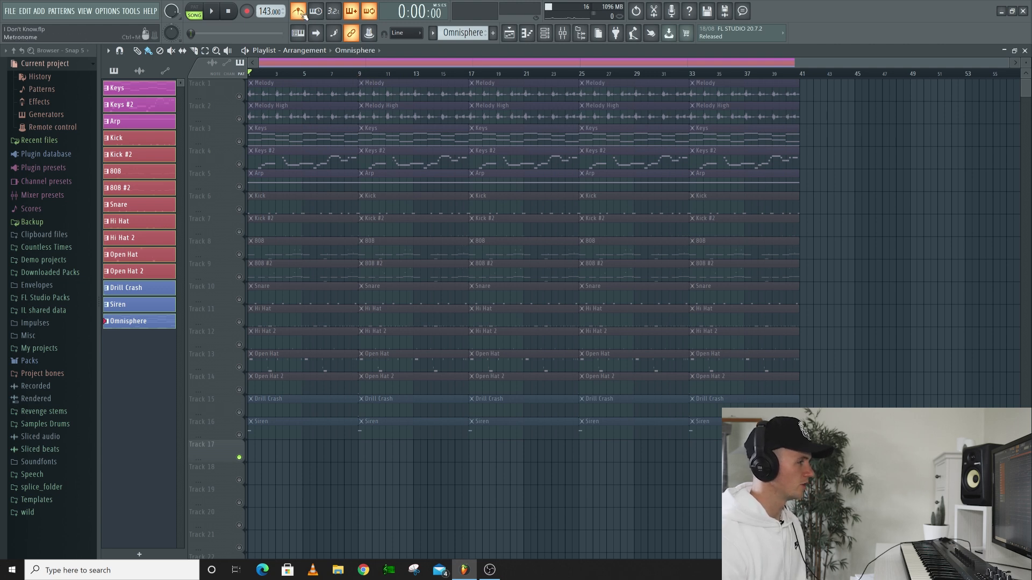
# Play the opening bars with only the metronome sounding, and unmute every playlist track.
pyautogui.press('space')
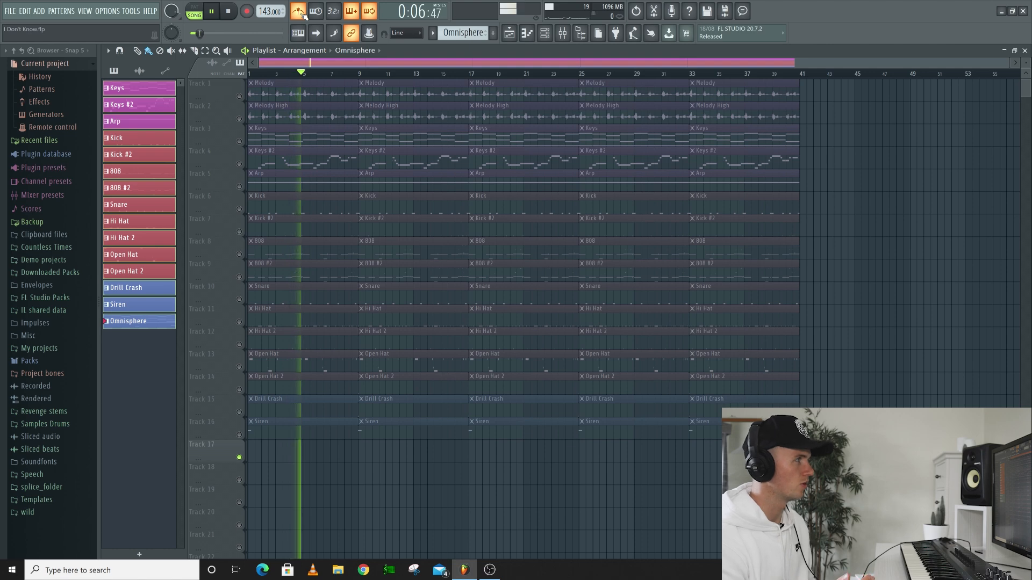
pyautogui.press('space')
pyautogui.moveTo(307, 75); pyautogui.dragTo(143, 97)
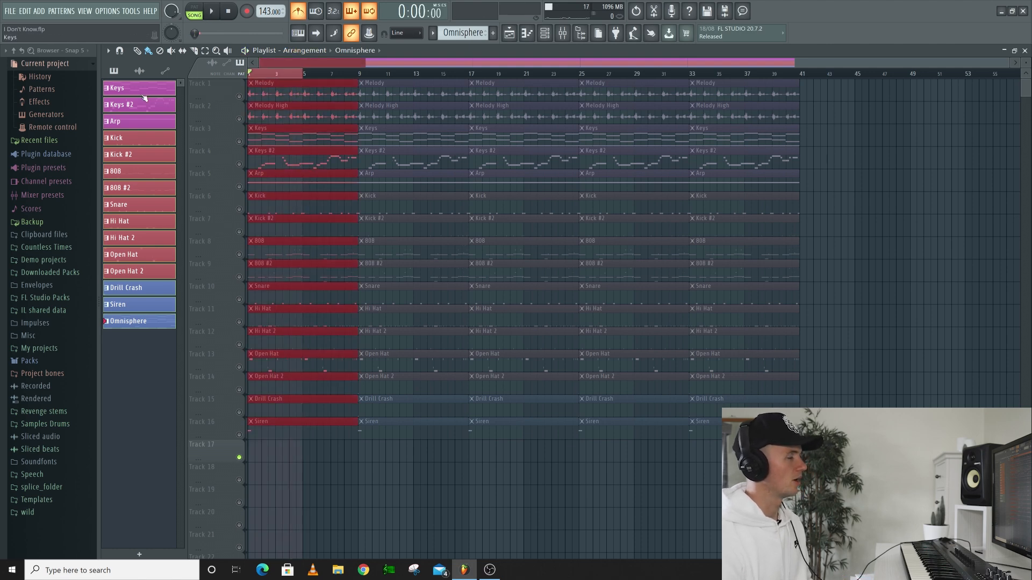
pyautogui.hotkey('ctrl', 'a')
pyautogui.keyDown('ctrl'); pyautogui.click(240, 97); pyautogui.keyUp('ctrl')
pyautogui.keyDown('ctrl'); pyautogui.click(240, 98); pyautogui.keyUp('ctrl')
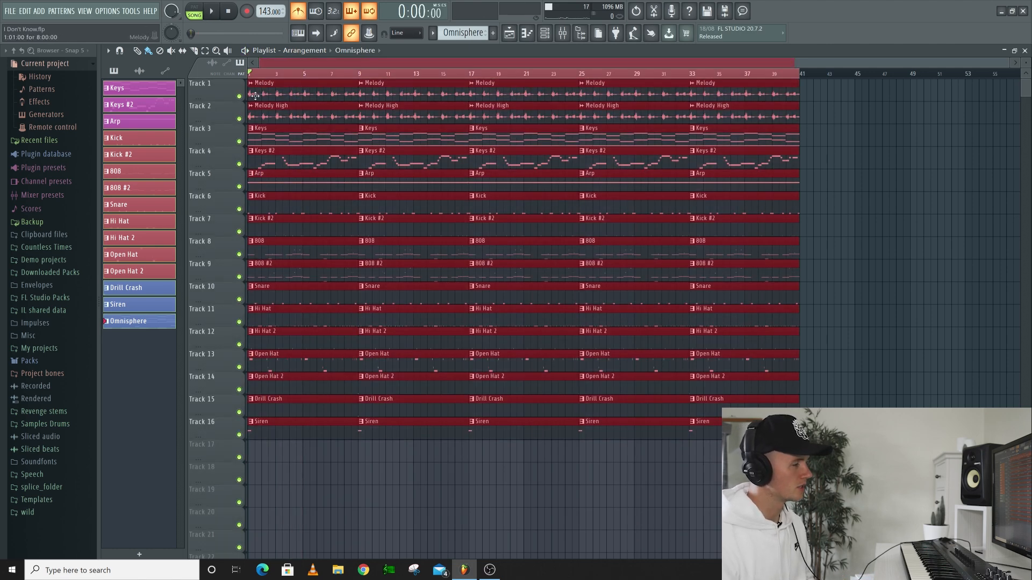
# Play the arrangement from the start and highlight its eight-bar sections on the timeline.
pyautogui.press('space')
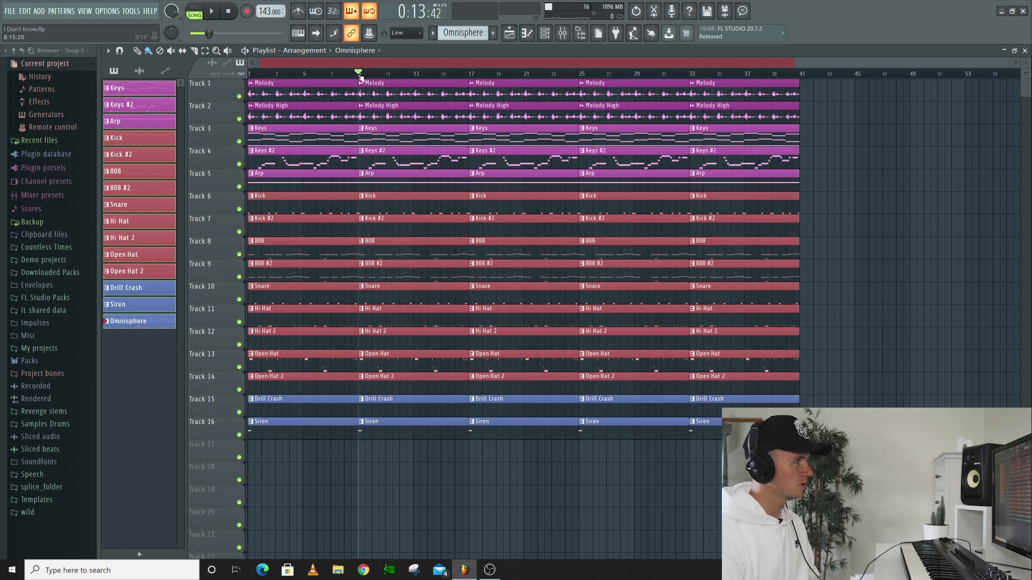
pyautogui.moveTo(335, 75); pyautogui.dragTo(249, 74)
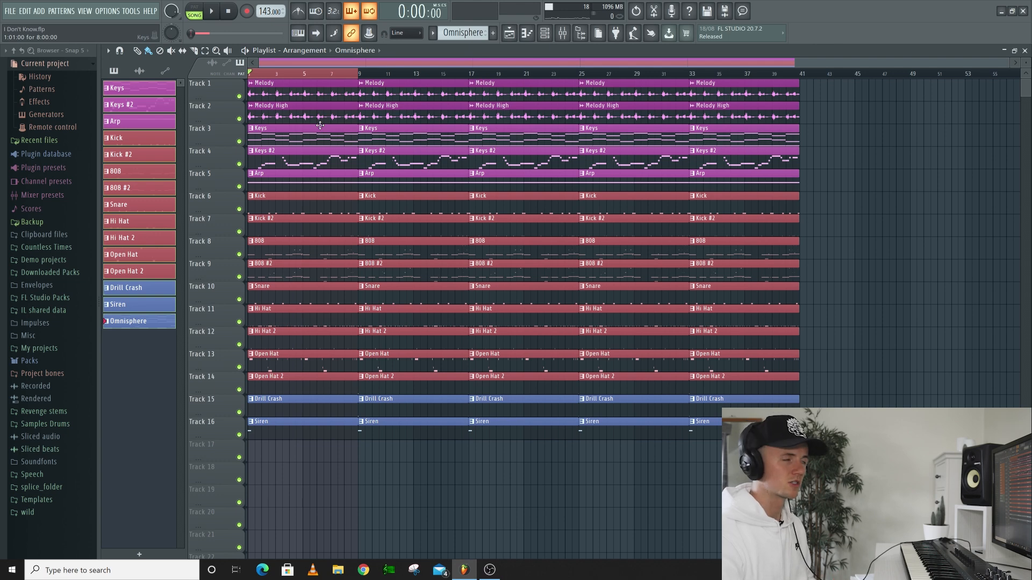
pyautogui.hotkey('ctrl', 'a')
pyautogui.moveTo(360, 75); pyautogui.dragTo(249, 73)
pyautogui.click(469, 71)
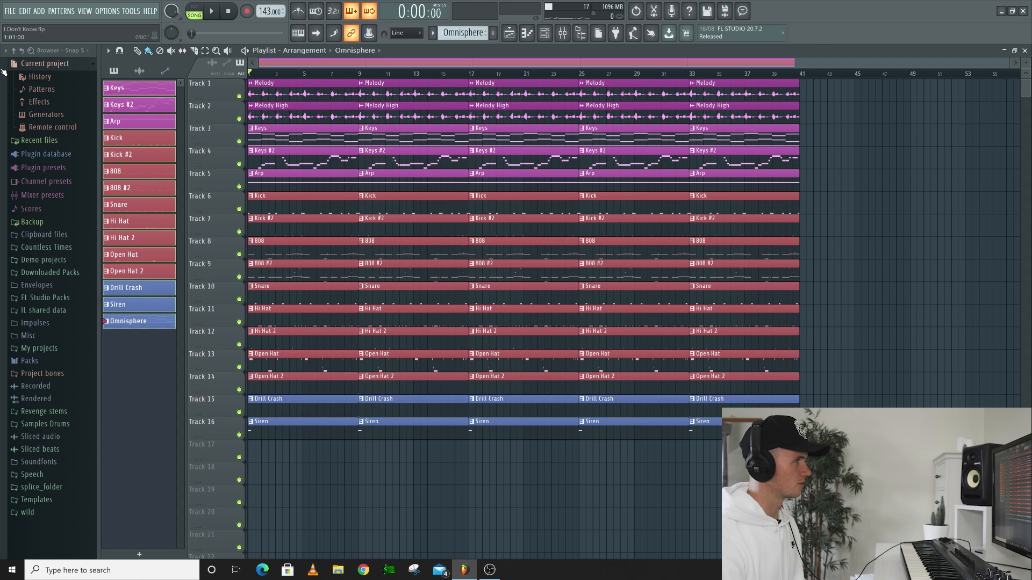
pyautogui.moveTo(471, 73); pyautogui.dragTo(470, 73)
pyautogui.moveTo(470, 73); pyautogui.dragTo(359, 73)
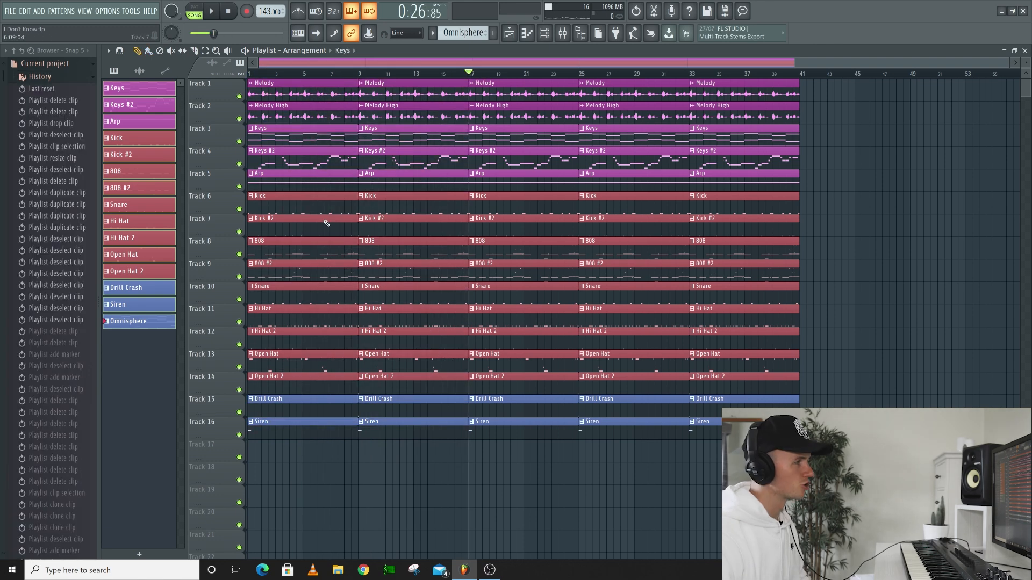
# Delete every clip except Melody from bars 1 to 8 and play the section from the start.
pyautogui.moveTo(316, 203); pyautogui.dragTo(301, 427)
pyautogui.scroll(-2, 293, 323)
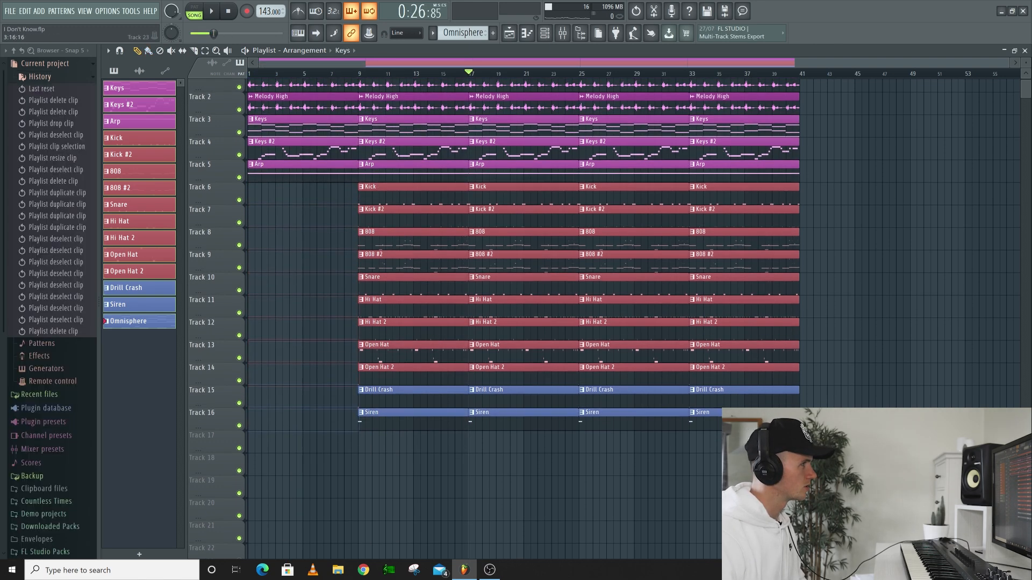
pyautogui.scroll(2, 290, 242)
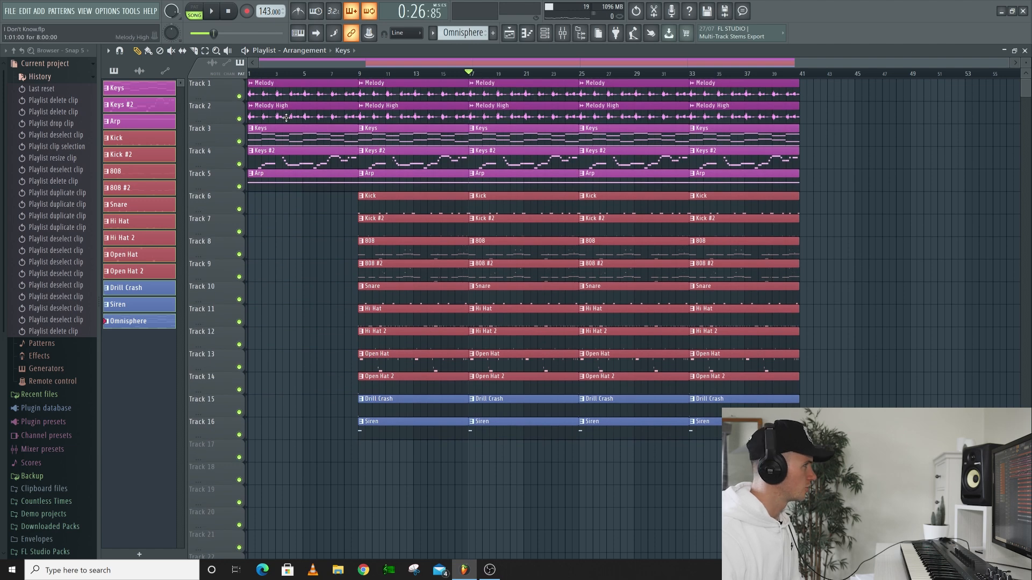
pyautogui.moveTo(286, 117); pyautogui.dragTo(297, 248)
pyautogui.click(249, 73)
pyautogui.press('space')
pyautogui.hotkey('ctrl', 'a')
pyautogui.click(308, 156)
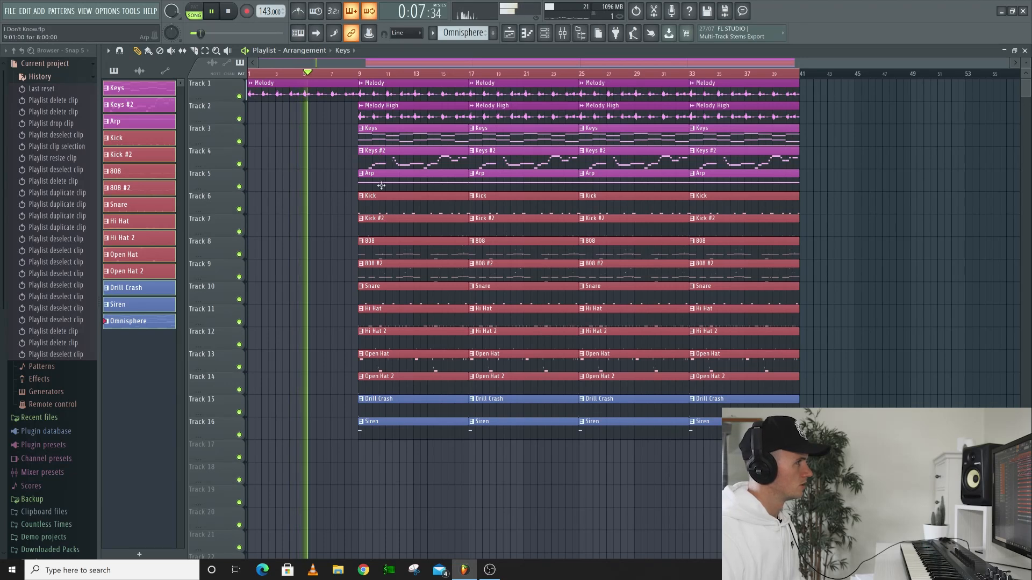
pyautogui.press('space')
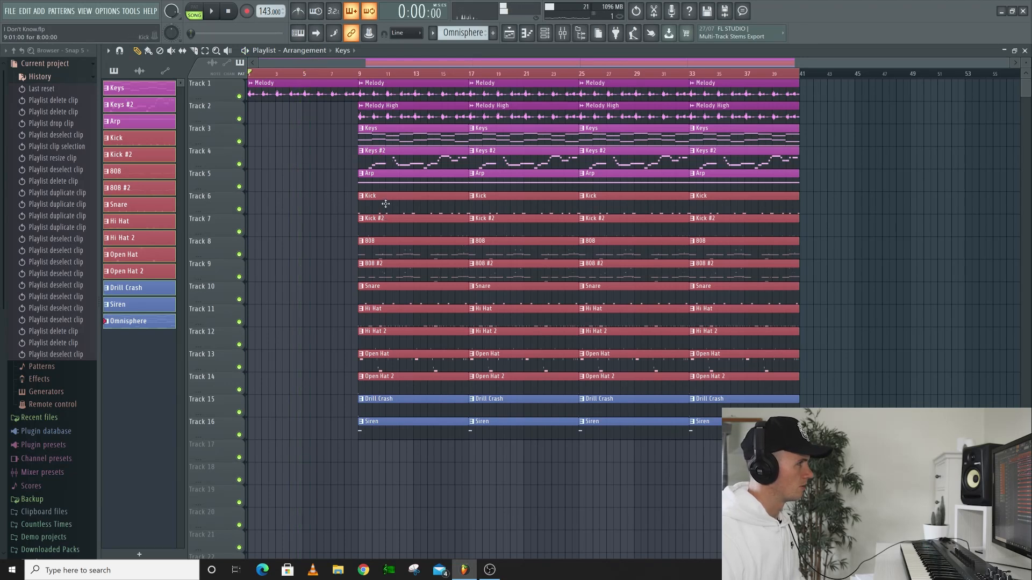
# Delete the Melody High, Arp, drum and effect clips from bars 9 to 16 and play from bar 9.
pyautogui.rightClick(385, 203)
pyautogui.rightClick(400, 184)
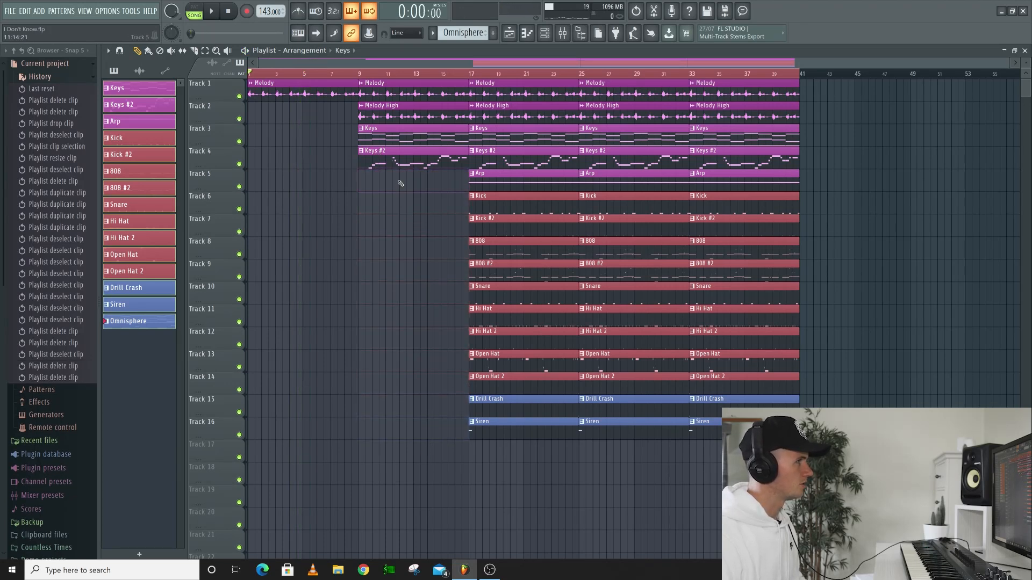
pyautogui.rightClick(395, 113)
pyautogui.click(362, 75)
pyautogui.press('space')
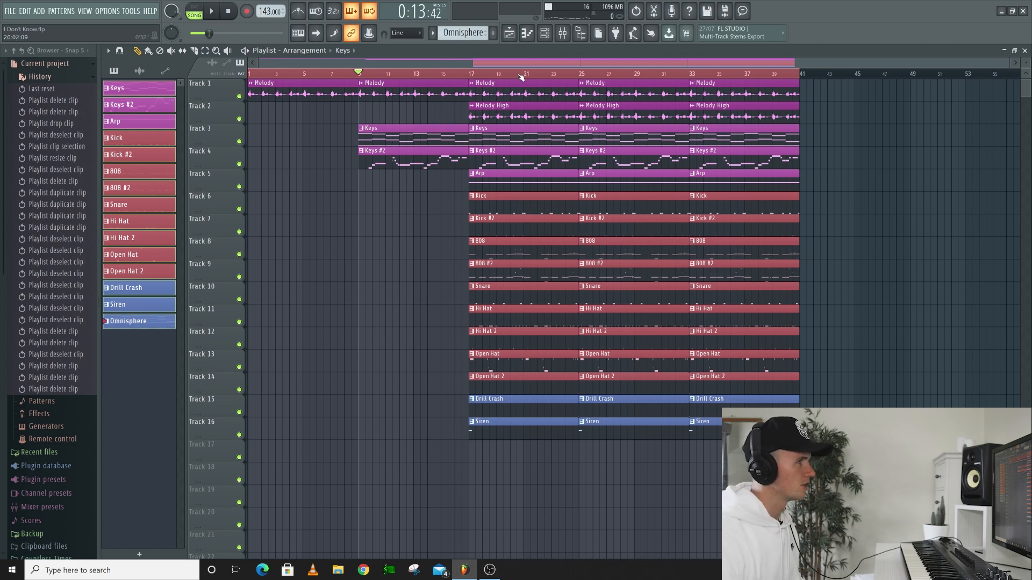
# Select bars 1 to 16 and add a time marker named Intro at their start.
pyautogui.moveTo(716, 79); pyautogui.dragTo(359, 68)
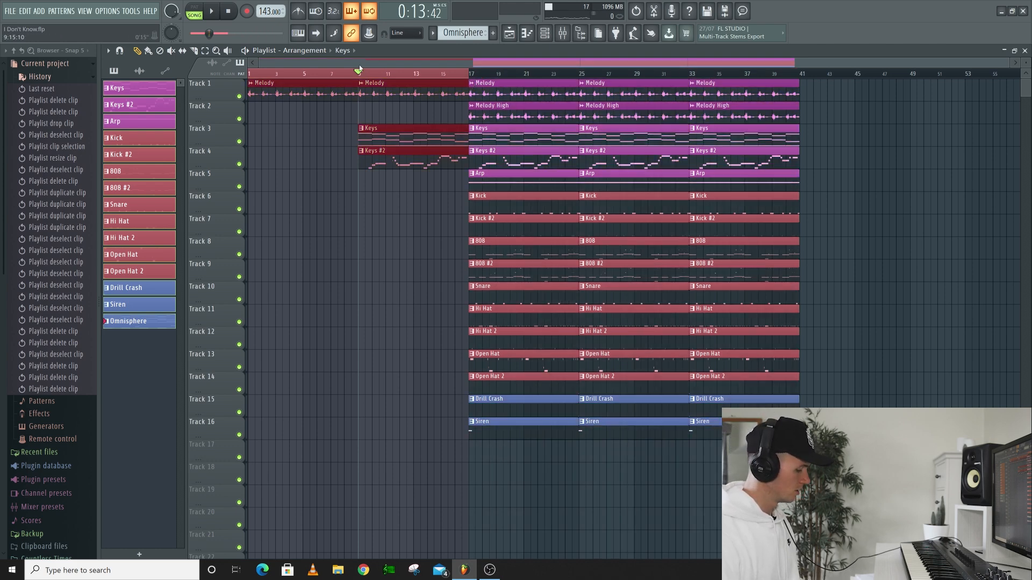
pyautogui.hotkey('alt', 't')
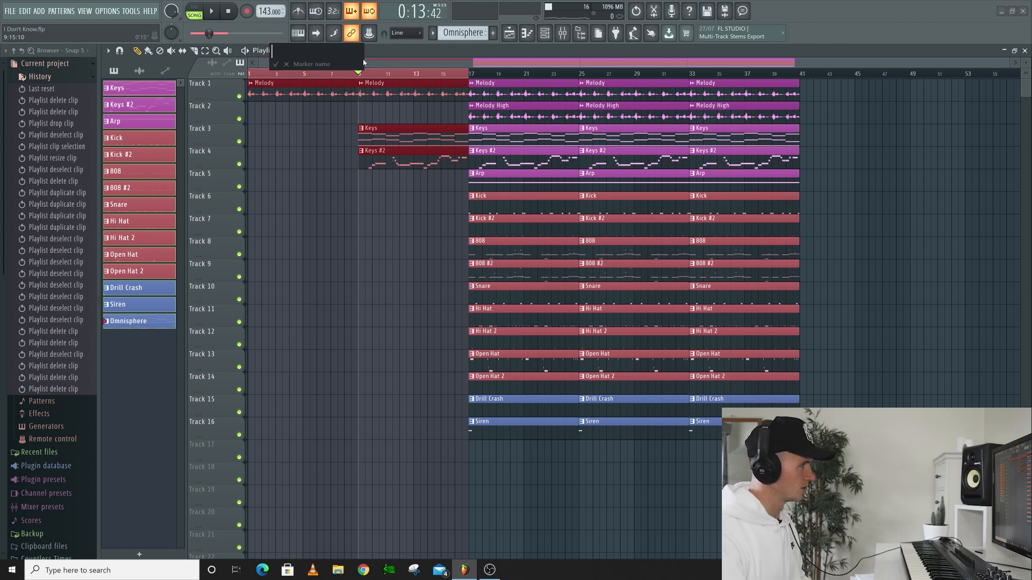
pyautogui.press('Return')
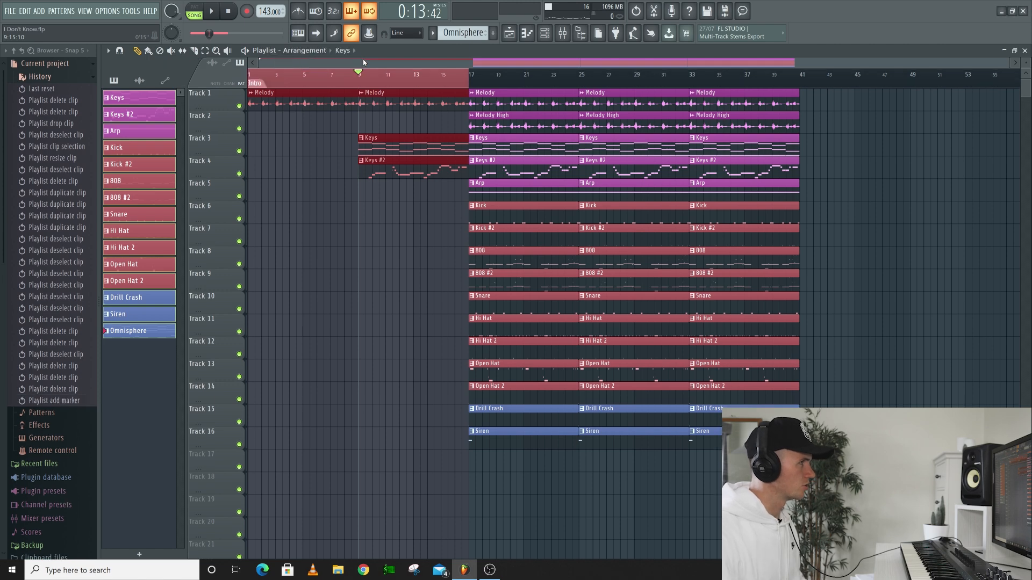
# Select bars 17 to 32 and add a time marker named Hook 1 at their start.
pyautogui.moveTo(473, 78); pyautogui.dragTo(691, 87)
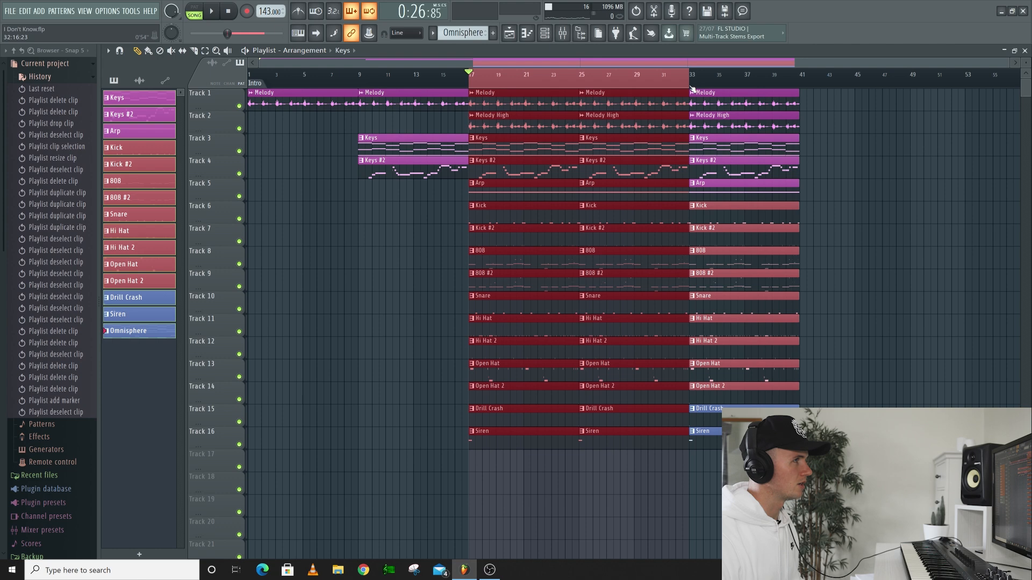
pyautogui.hotkey('alt', 't')
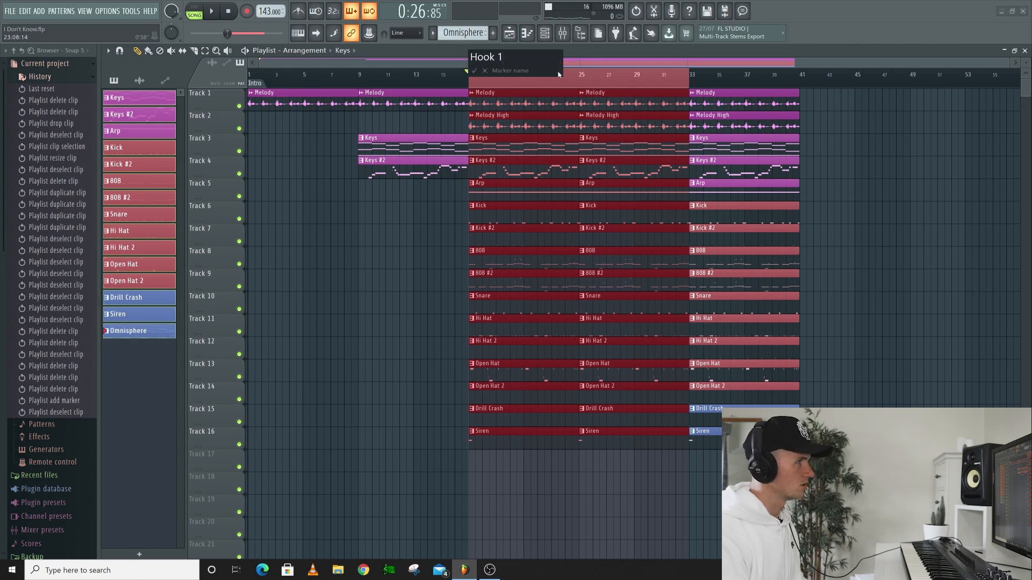
pyautogui.press('Return')
# Duplicate the bars 33 to 40 section three times and add a Verse 1 marker at bar 33.
pyautogui.moveTo(692, 81); pyautogui.dragTo(806, 88)
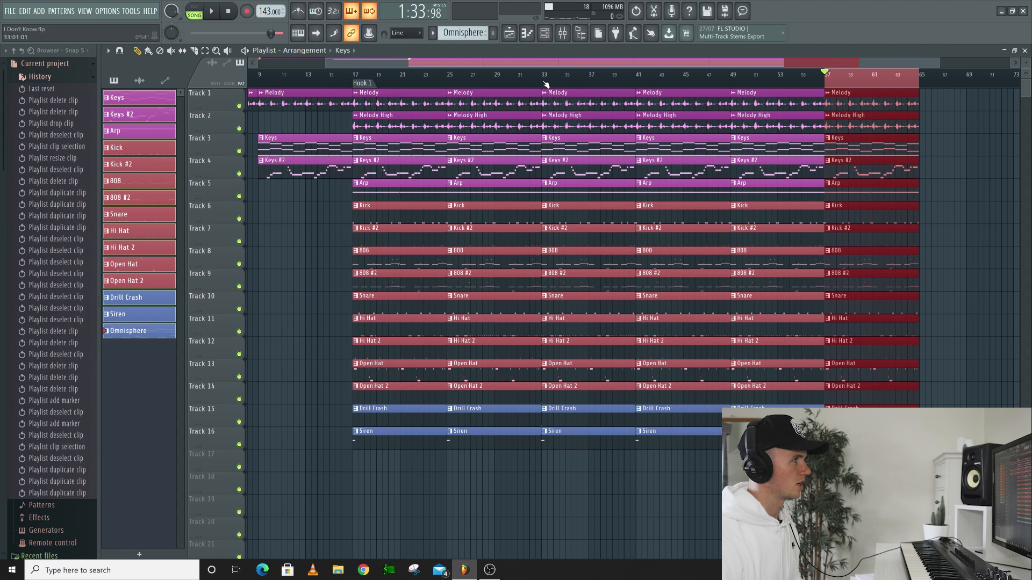
pyautogui.moveTo(543, 83); pyautogui.dragTo(918, 108)
pyautogui.hotkey('alt', 't')
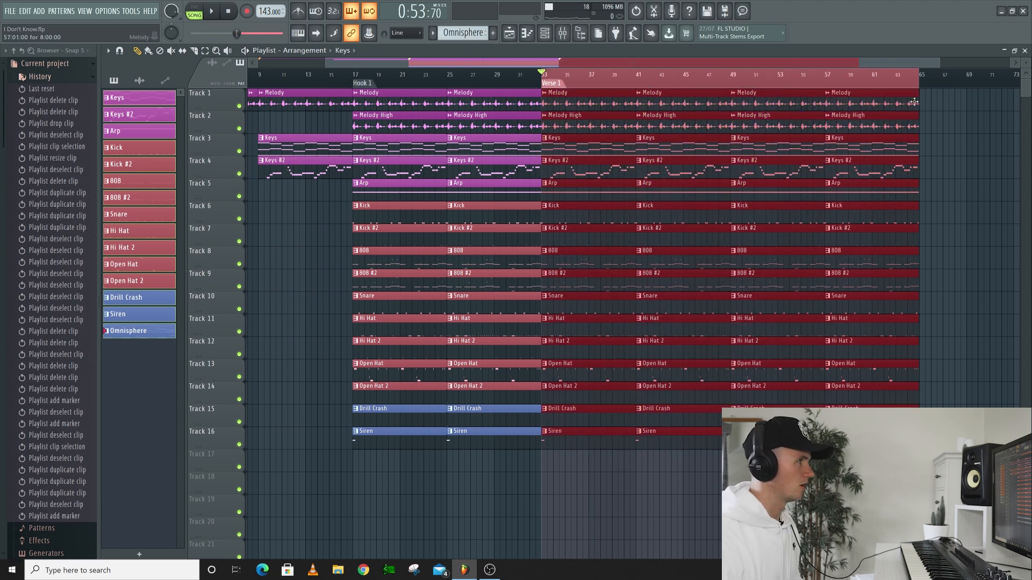
# Clear the selection and delete both Kick #2 clips from the Hook 1 section on Track 7.
pyautogui.keyDown('ctrl'); pyautogui.click(974, 169); pyautogui.keyUp('ctrl')
pyautogui.scroll(-2, 537, 233)
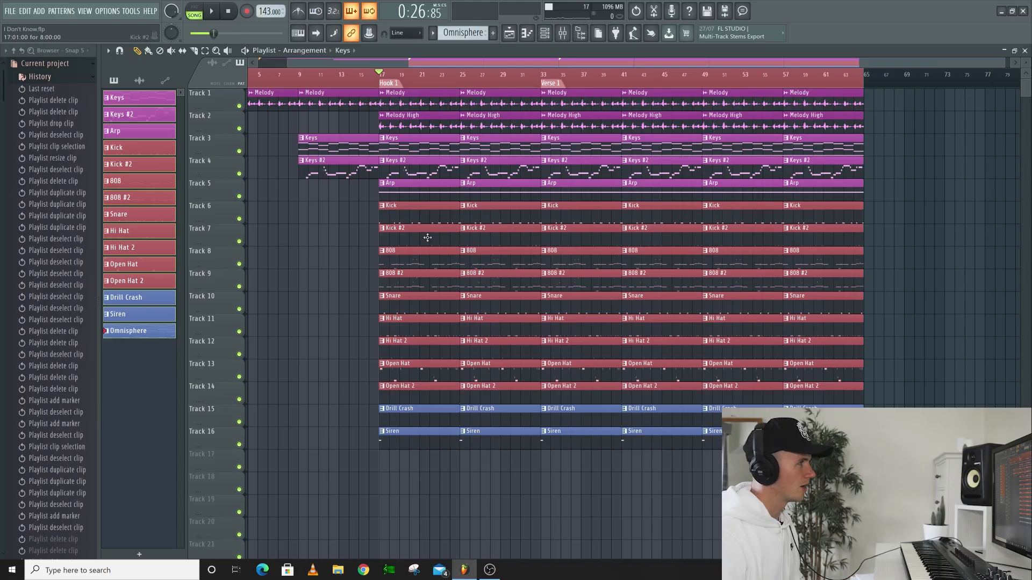
pyautogui.rightClick(428, 238)
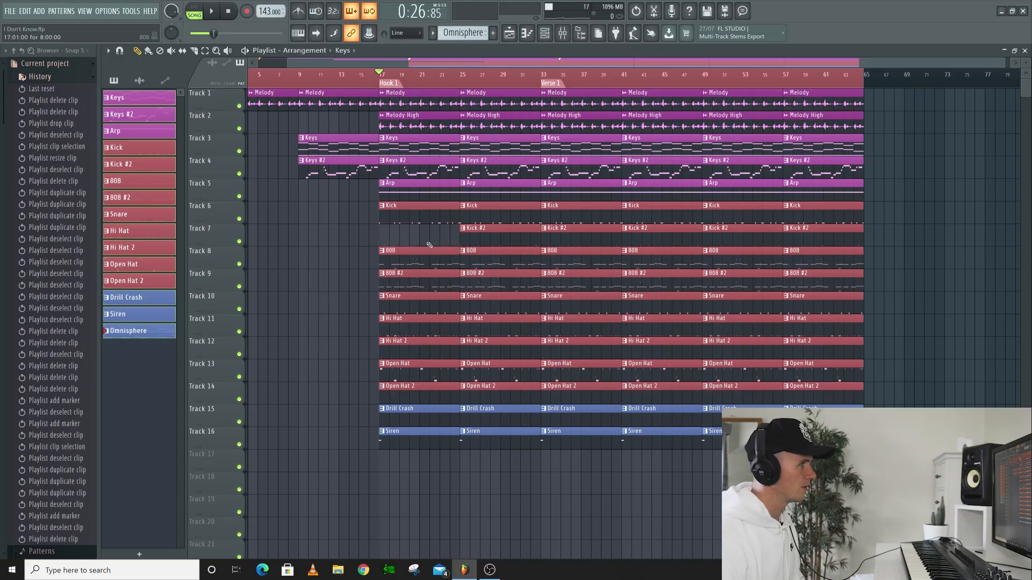
pyautogui.rightClick(476, 233)
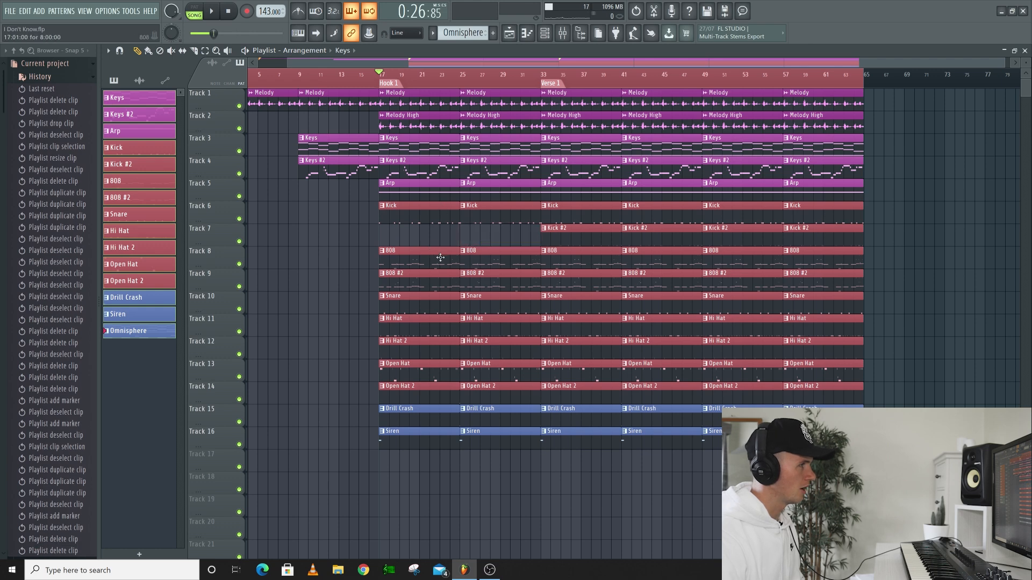
# Delete both 808 #2 clips from Hook 1, plus the Hi Hat 2, Open Hat, Open Hat 2, Keys #2 and Arp clips at bar 17.
pyautogui.rightClick(433, 276)
pyautogui.rightClick(472, 280)
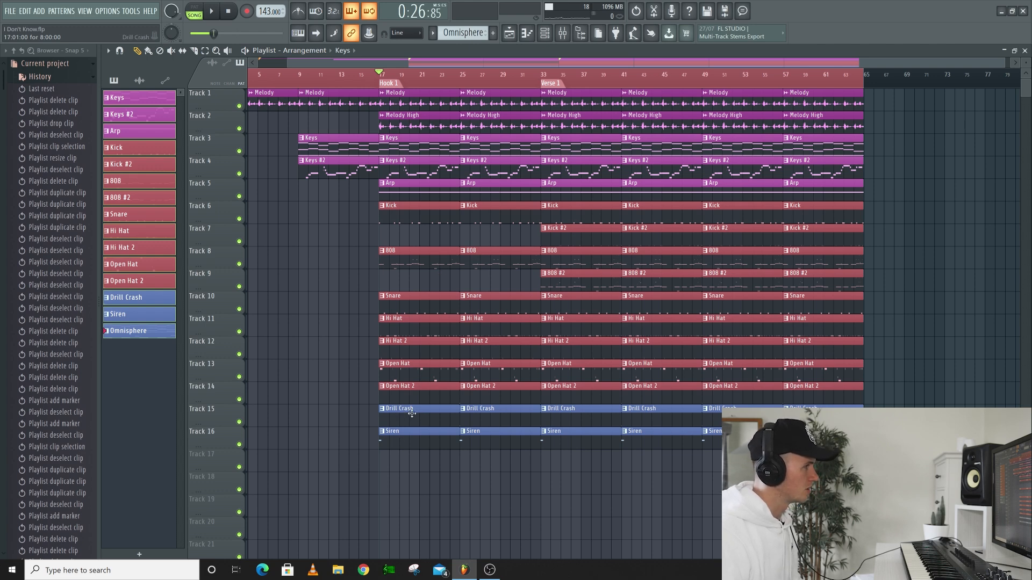
pyautogui.rightClick(398, 394)
pyautogui.rightClick(402, 364)
pyautogui.rightClick(398, 346)
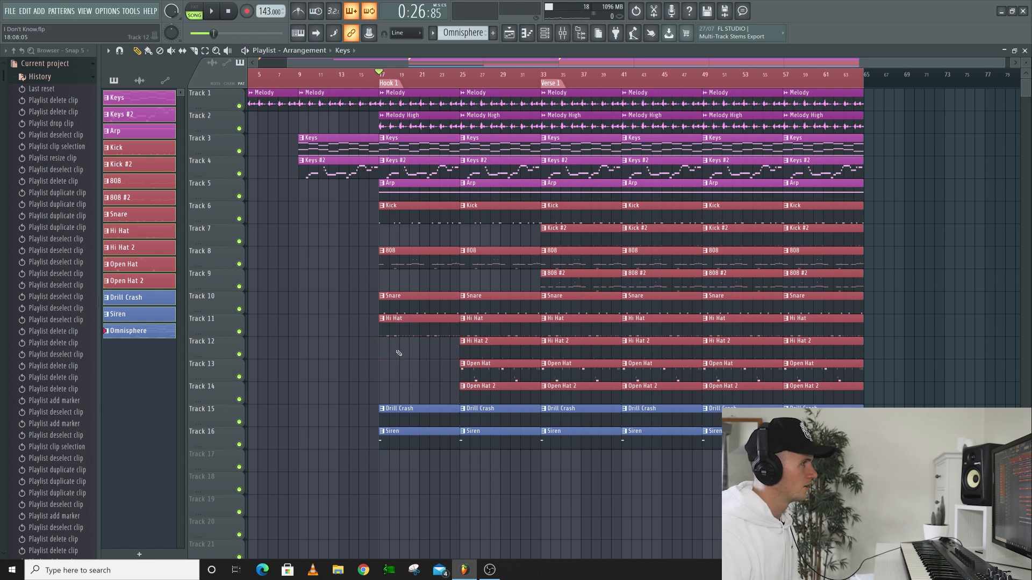
pyautogui.rightClick(406, 171)
pyautogui.rightClick(411, 189)
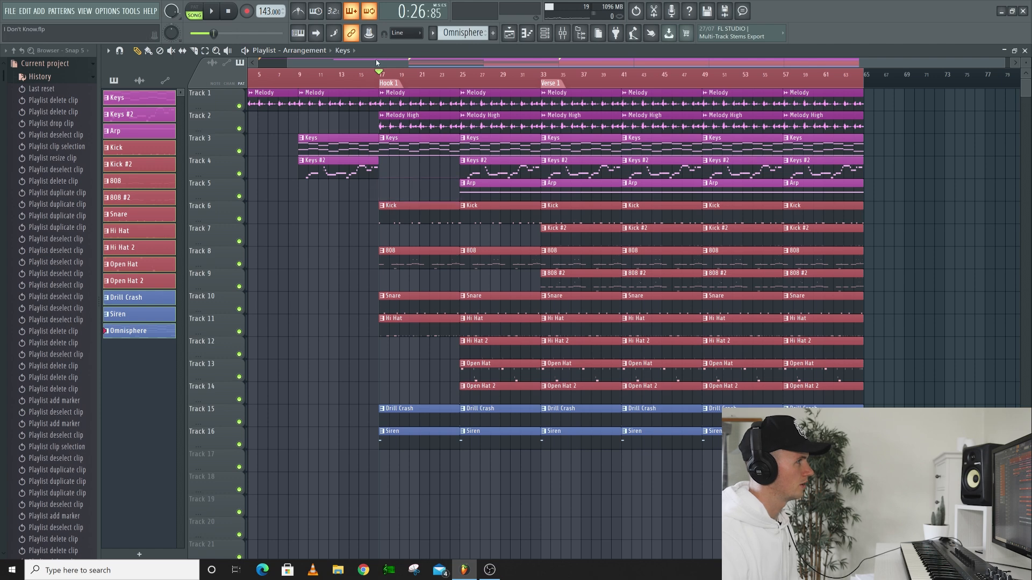
# Play the arrangement from shortly before Hook 1 to check the thinned-out first half of the hook.
pyautogui.click(351, 76)
pyautogui.press('space')
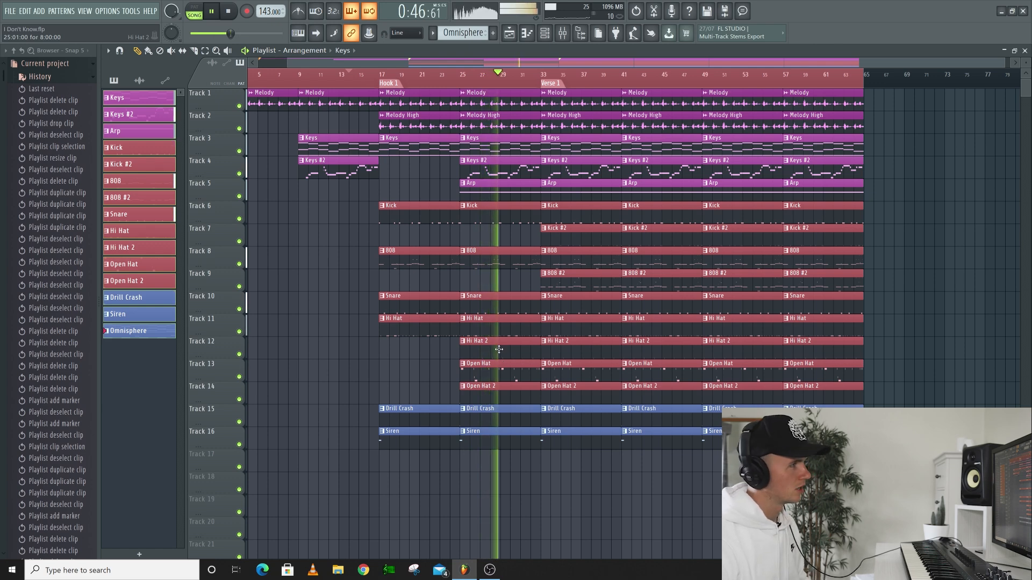
pyautogui.press('space')
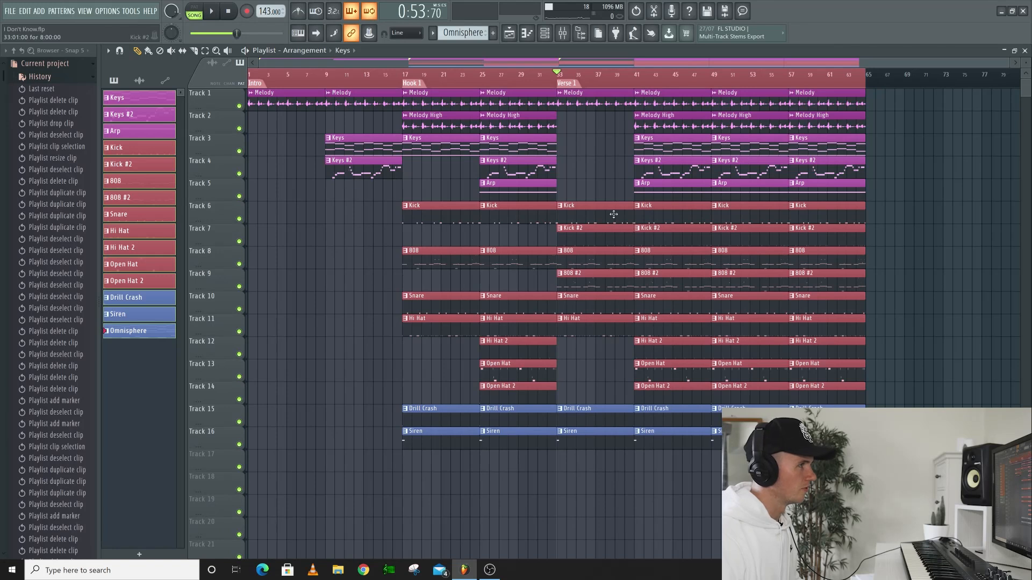
# Delete all four Kick clips on Track 6 and all four 808 clips on Track 8 from the Verse 1 section.
pyautogui.rightClick(584, 208)
pyautogui.rightClick(647, 208)
pyautogui.rightClick(723, 210)
pyautogui.rightClick(798, 211)
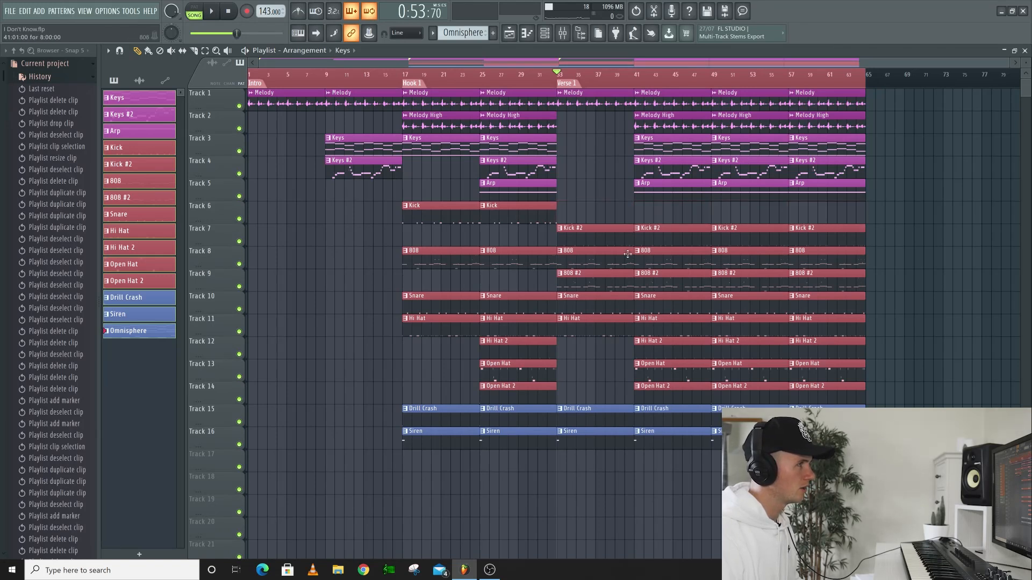
pyautogui.rightClick(627, 254)
pyautogui.rightClick(677, 257)
pyautogui.rightClick(752, 260)
pyautogui.rightClick(817, 263)
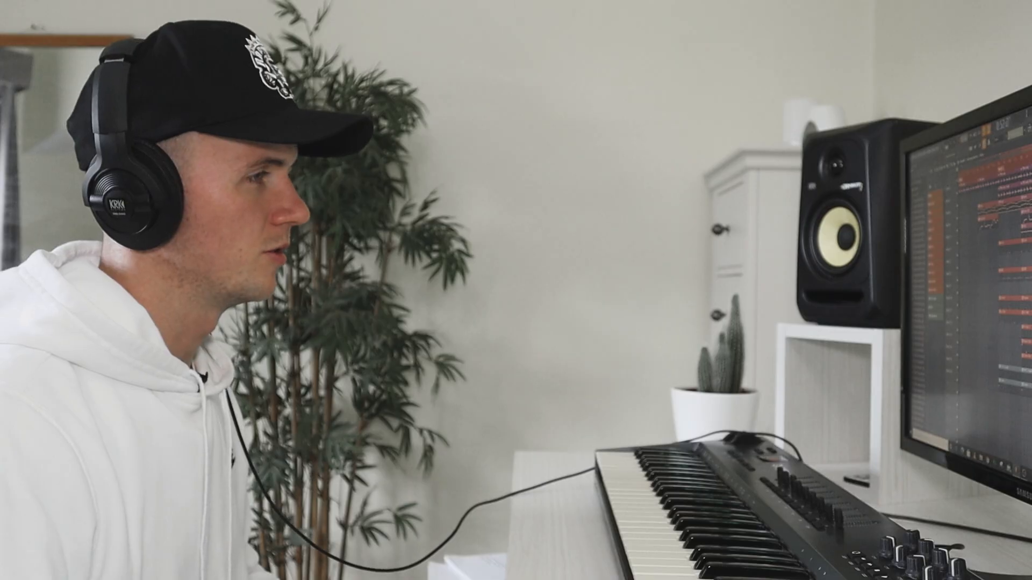
# Play the transition from the end of Hook 1 into Verse 1.
pyautogui.click(544, 75)
pyautogui.press('space')
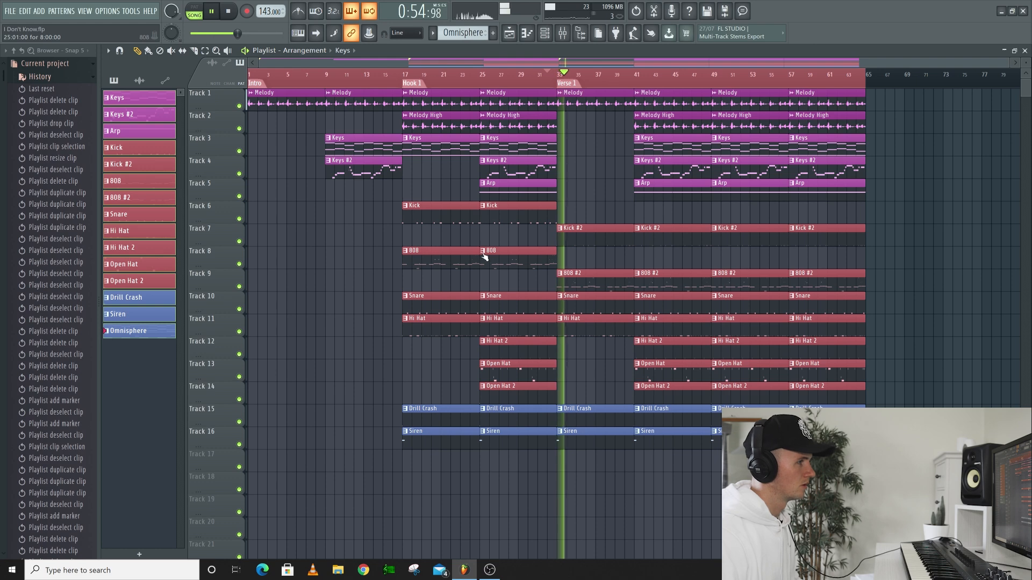
pyautogui.press('space')
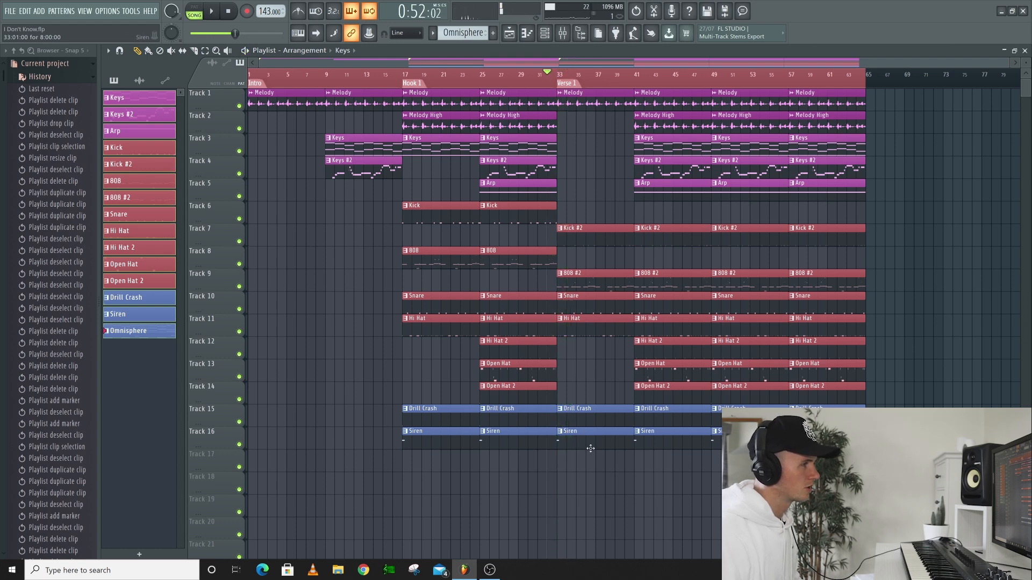
# Delete the Siren clip at bar 33 and cut the first two bars out of Verse 1's Kick #2, 808 #2 and Snare clips.
pyautogui.rightClick(590, 448)
pyautogui.keyDown('ctrl'); pyautogui.scroll(4, 605, 345); pyautogui.keyUp('ctrl')
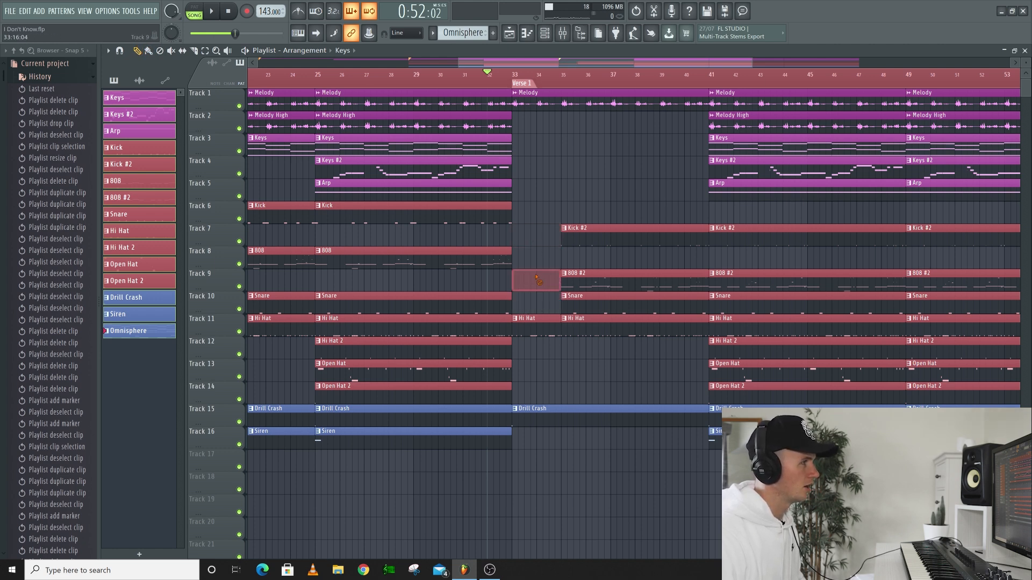
pyautogui.press('space')
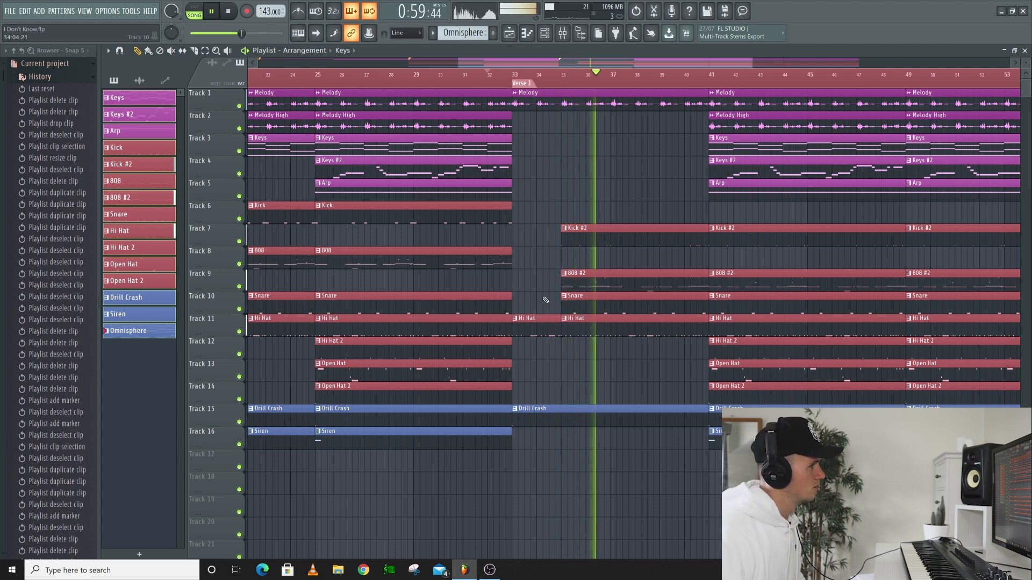
# Start Verse 1's Hi Hat just before bar 34 and its 808 #2 about halfway through bar 34, and play back the verse opening.
pyautogui.press('space')
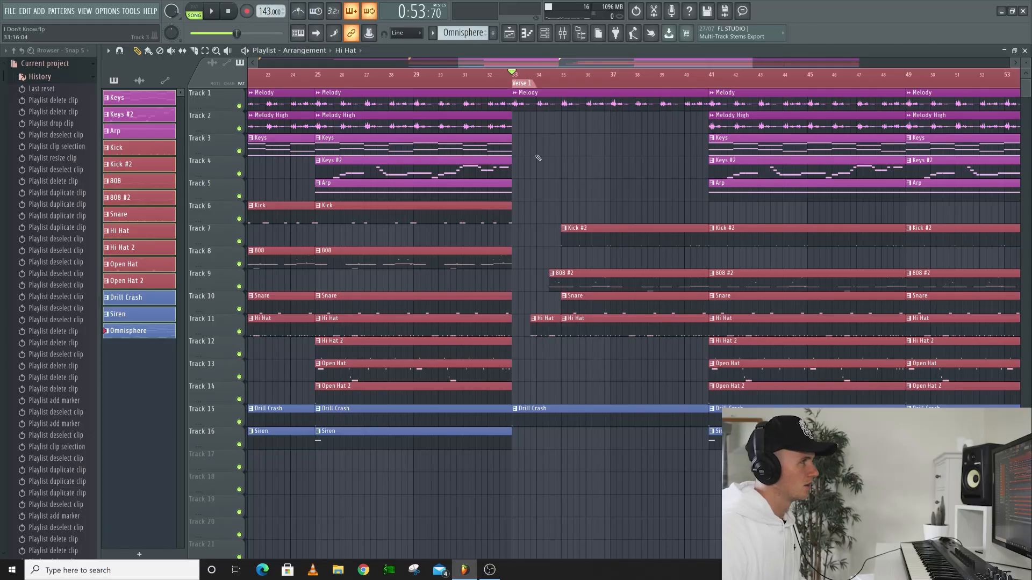
pyautogui.click(680, 79)
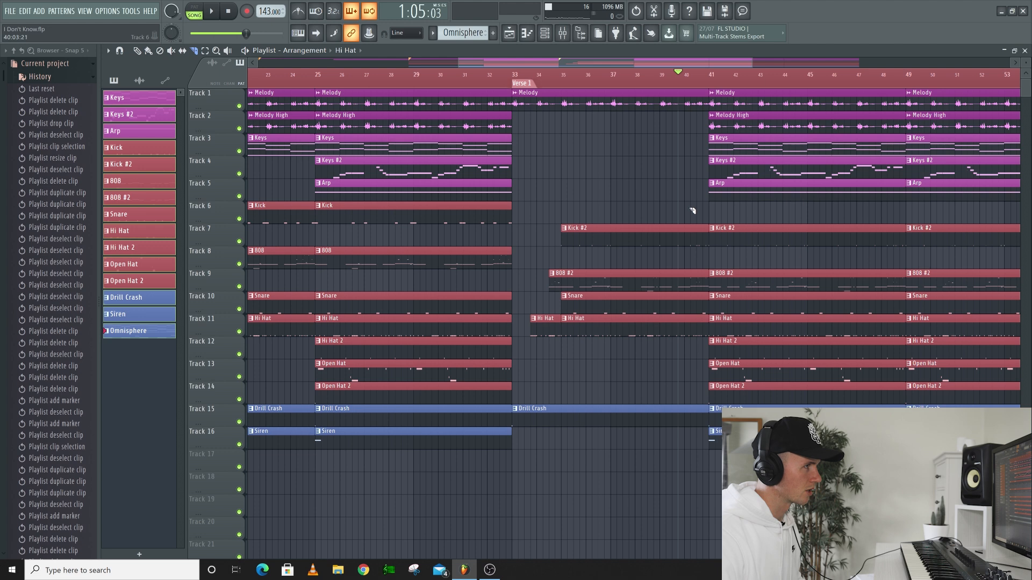
pyautogui.moveTo(687, 354); pyautogui.dragTo(687, 356)
pyautogui.click(613, 75)
pyautogui.press('space')
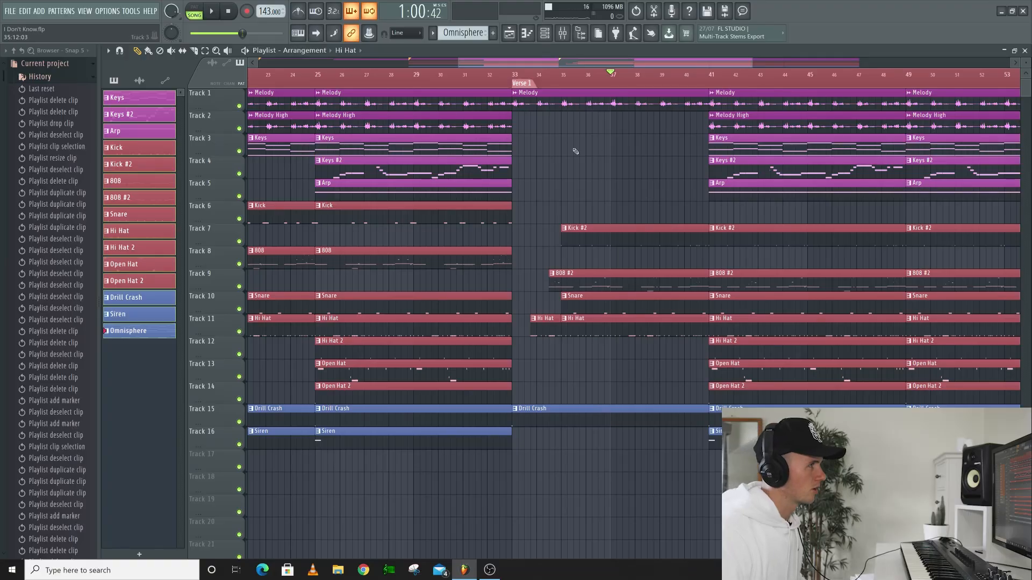
pyautogui.press('space')
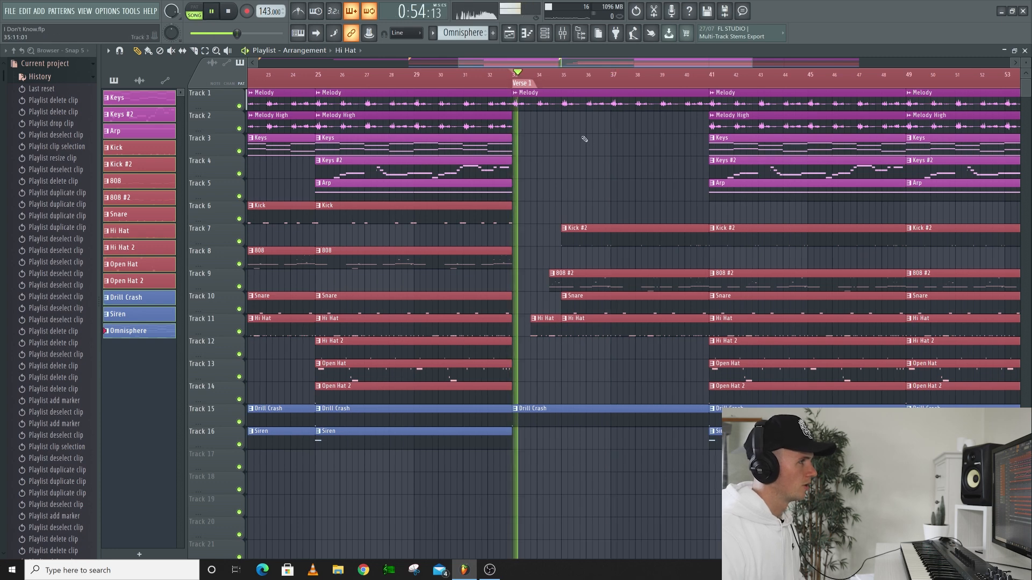
# Delete the Melody High, Keys, Keys #2, Arp, Drill Crash and Hi Hat 2 clips at bar 41 in Verse 1.
pyautogui.scroll(-3, 766, 187)
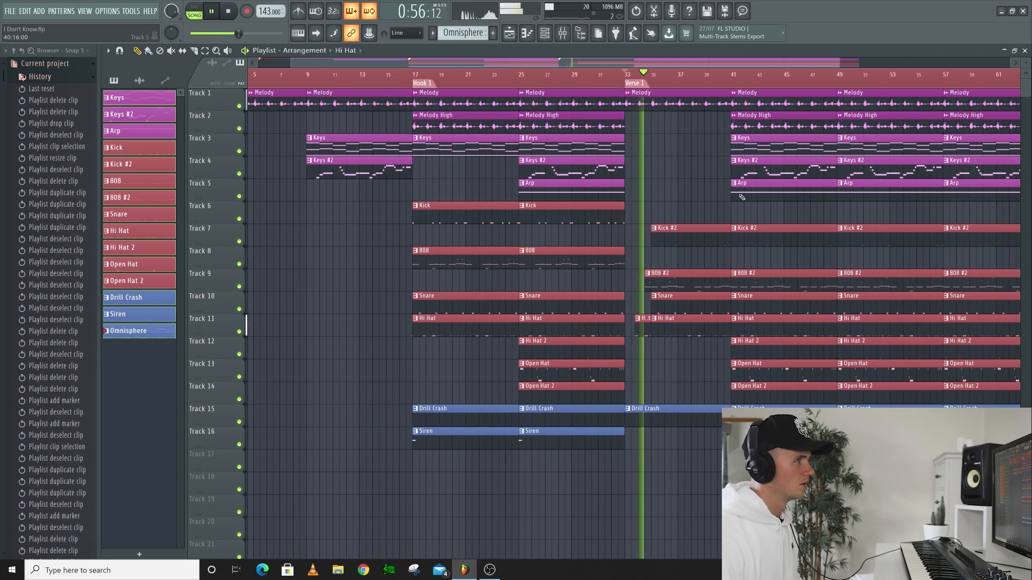
pyautogui.scroll(1, 777, 300)
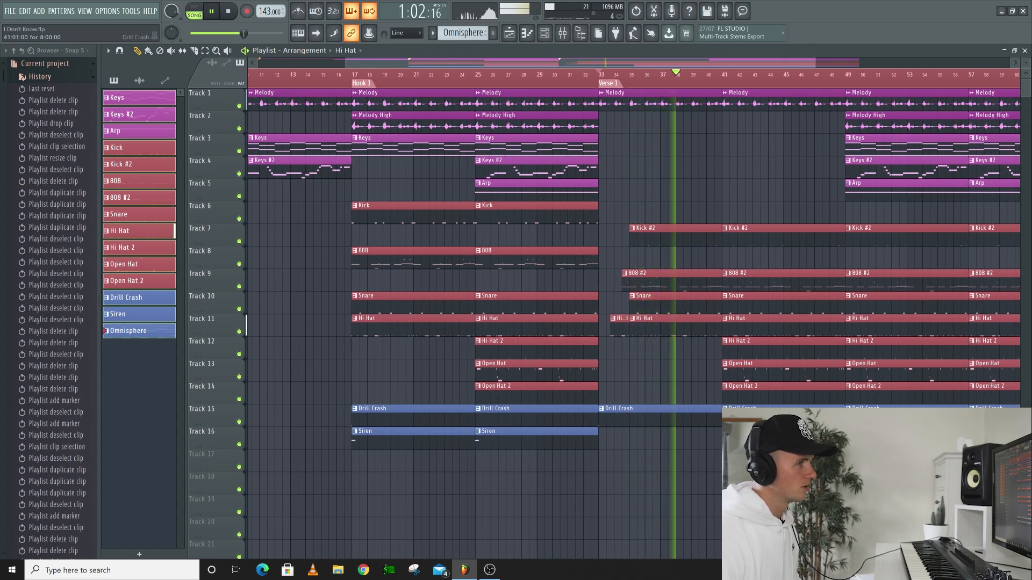
pyautogui.scroll(-1, 693, 269)
pyautogui.scroll(-3, 744, 415)
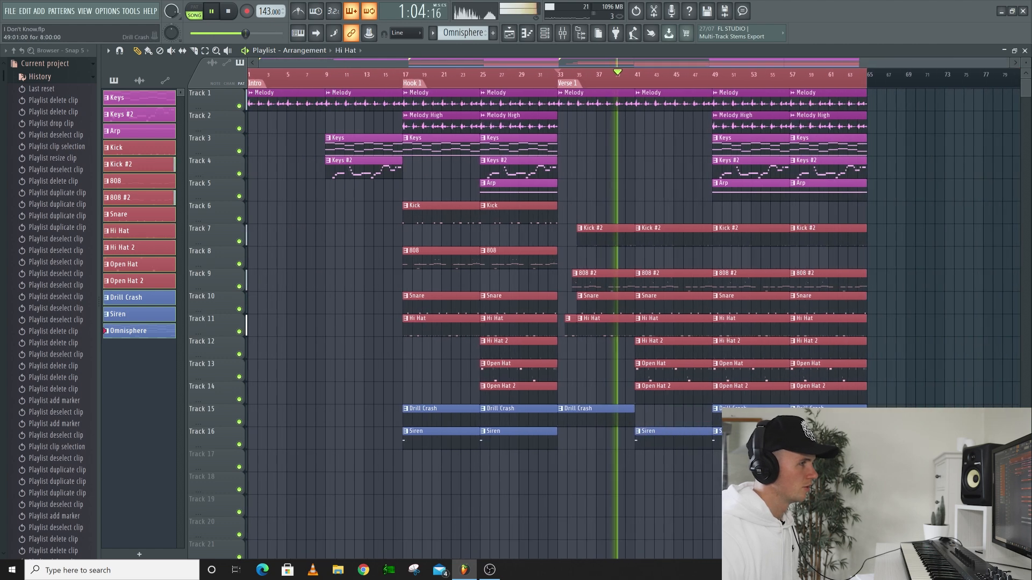
pyautogui.scroll(6, 761, 415)
pyautogui.scroll(1, 602, 403)
pyautogui.rightClick(576, 397)
pyautogui.hotkey('ctrl', 'z')
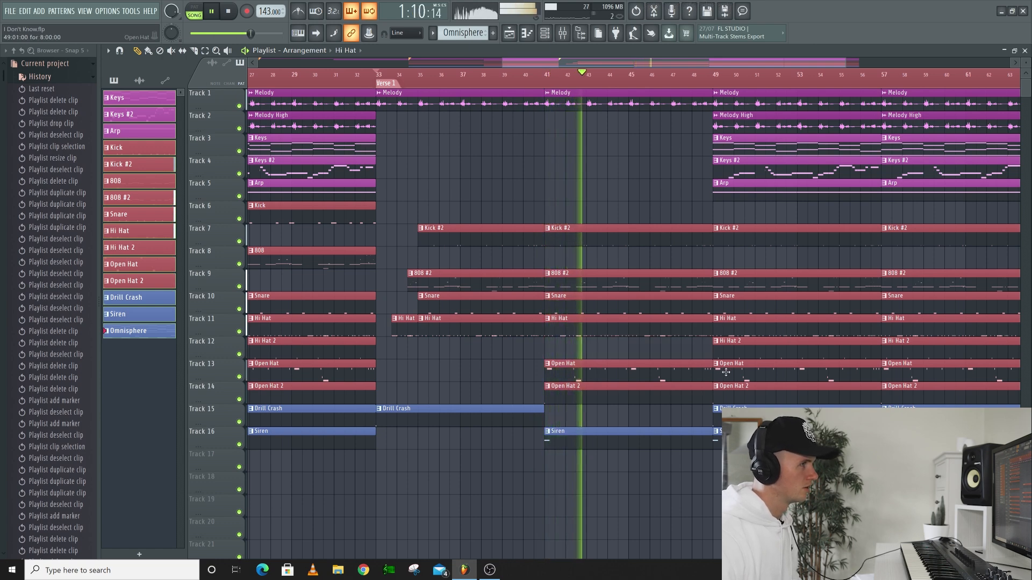
# Delete the Melody High, Keys, Keys #2 and Arp clips at bar 49 in Verse 1.
pyautogui.scroll(-3, 721, 373)
pyautogui.scroll(2, 901, 272)
pyautogui.scroll(1, 907, 275)
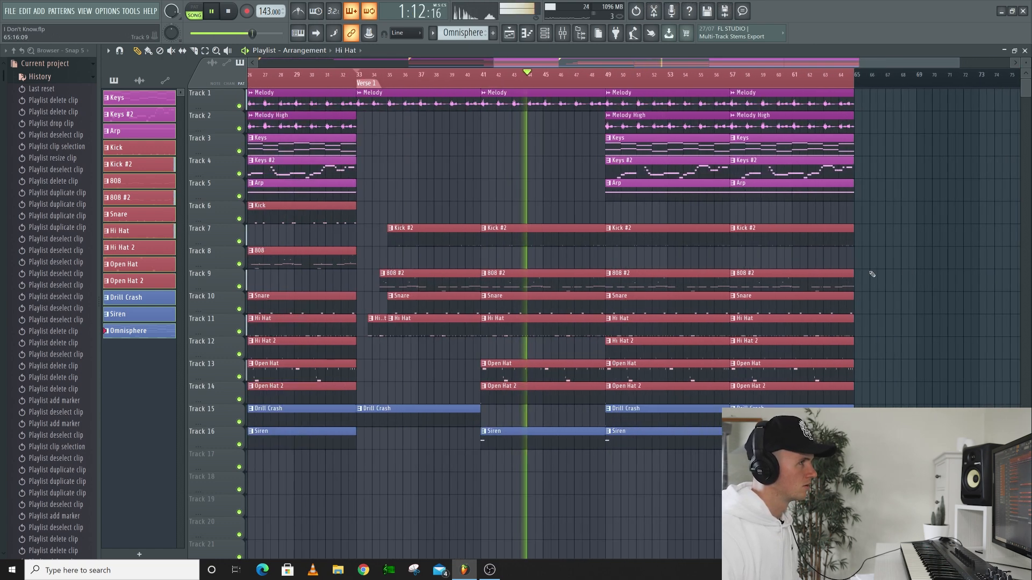
pyautogui.rightClick(641, 129)
pyautogui.rightClick(645, 145)
pyautogui.rightClick(648, 161)
pyautogui.rightClick(654, 185)
# Slice bar 48 out of the 808 #2 and drum clips on Tracks 7 to 14, and delete the Siren clip at bar 49.
pyautogui.press('space')
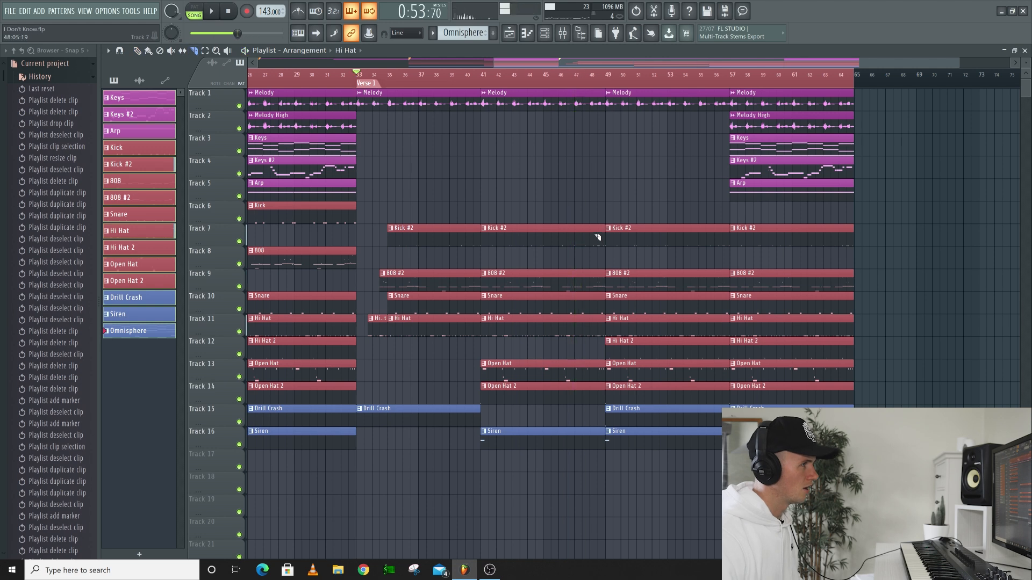
pyautogui.press('space')
pyautogui.rightClick(637, 434)
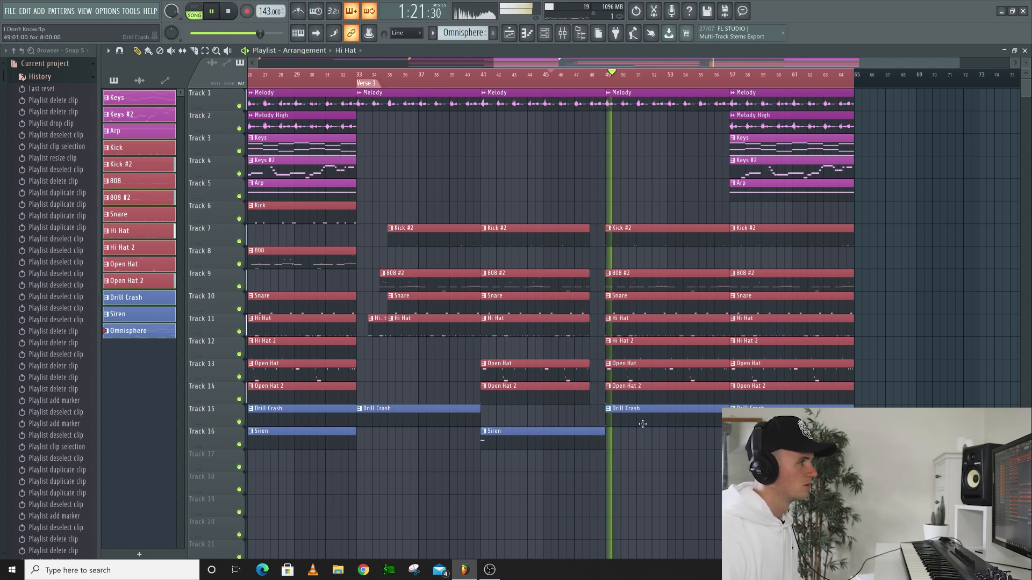
pyautogui.scroll(-3, 666, 311)
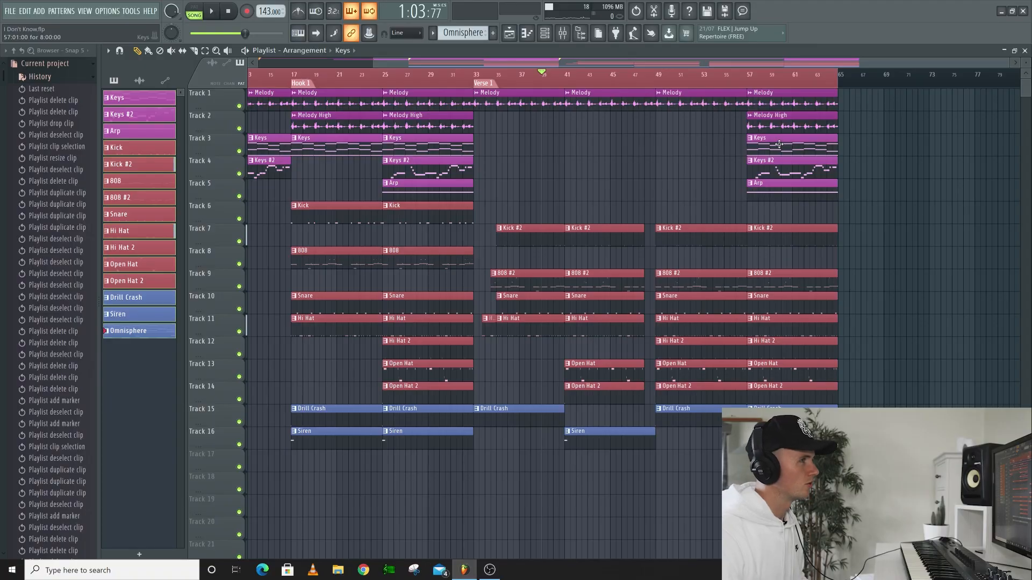
# Place a Keys clip at bar 41 on Track 3 and slice it so only bars 41–42 and 45–46 remain.
pyautogui.moveTo(783, 144); pyautogui.dragTo(587, 153)
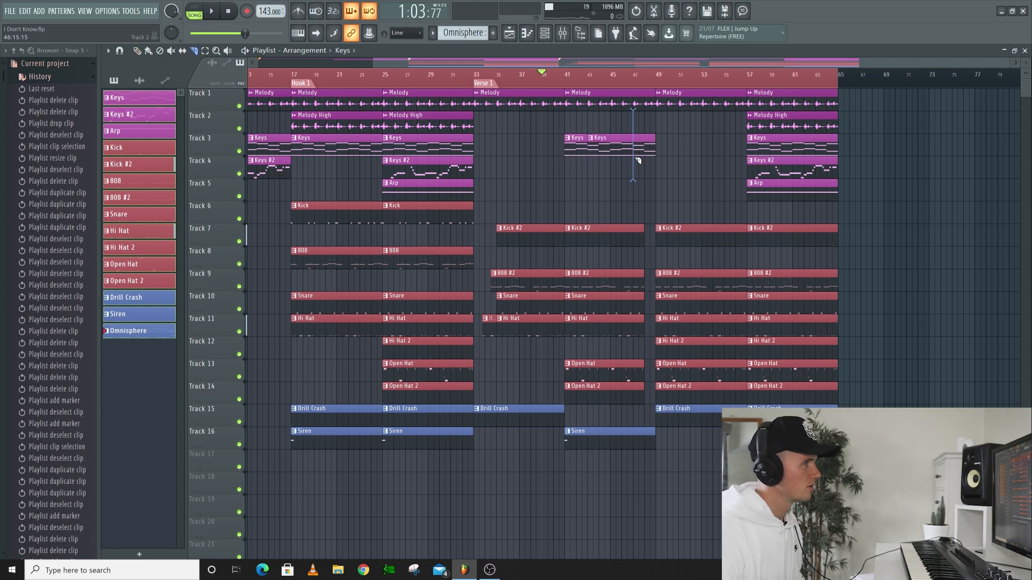
pyautogui.press('space')
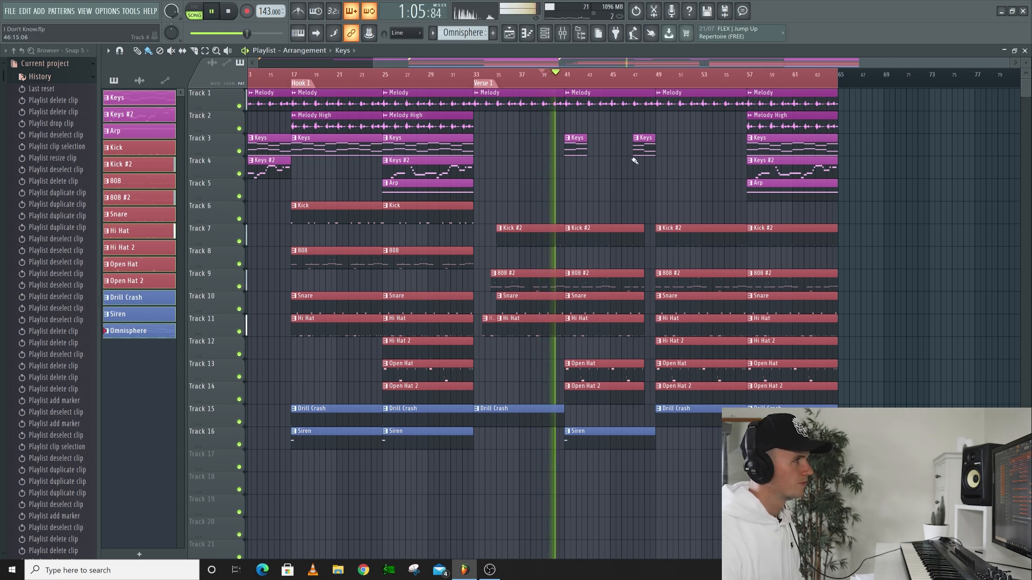
pyautogui.hotkey('ctrl', 'z')
pyautogui.moveTo(623, 155); pyautogui.dragTo(647, 151)
pyautogui.rightClick(647, 151)
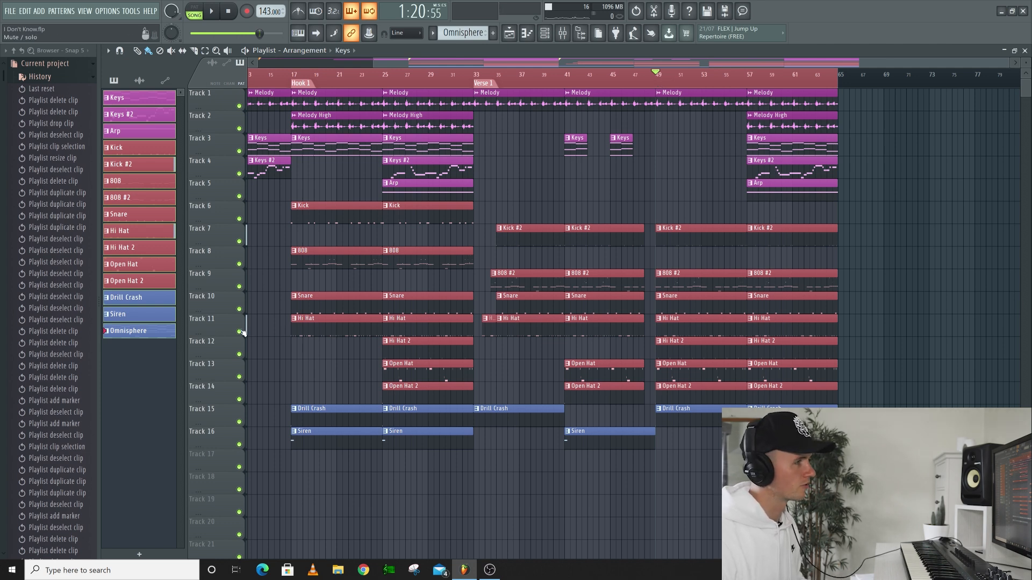
# Play from bar 49 and briefly mute the Hi Hat on Track 11 to hear the section without it.
pyautogui.press('space')
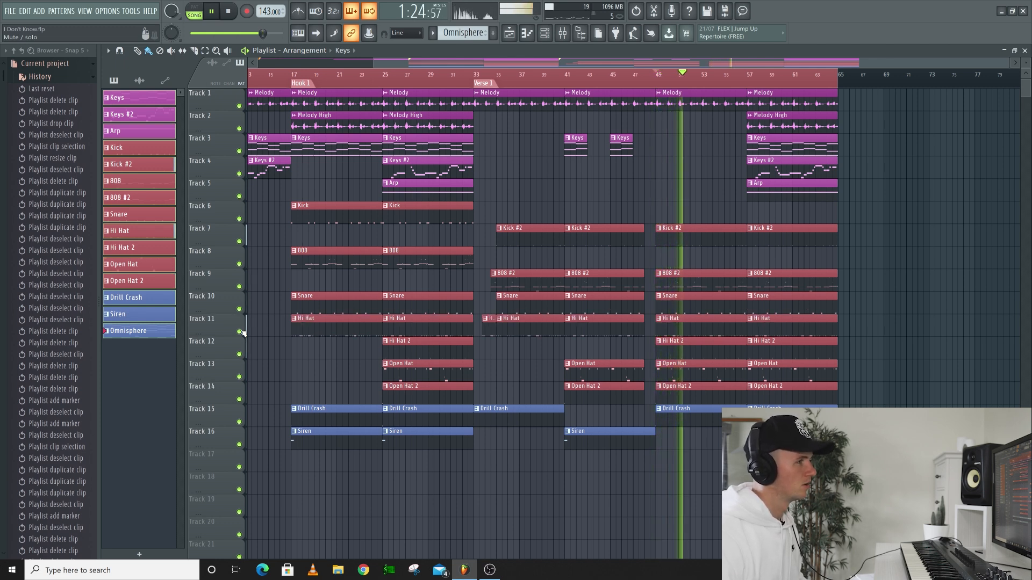
pyautogui.click(239, 332)
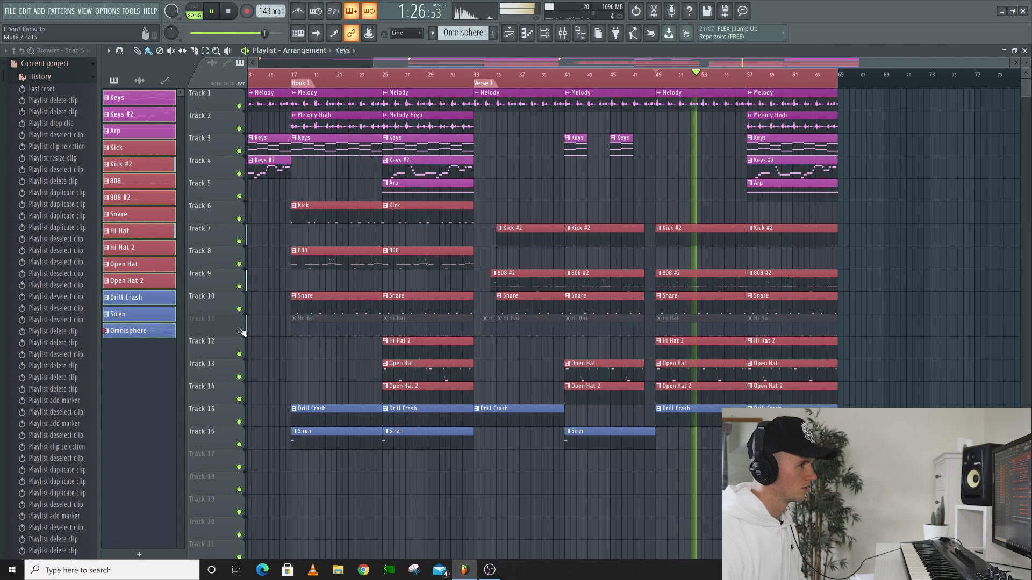
pyautogui.click(240, 331)
pyautogui.press('space')
# Slice the Hi Hat clip on Track 11 and delete the segment from beat 2 of bar 52 up to bar 53.
pyautogui.scroll(6, 692, 327)
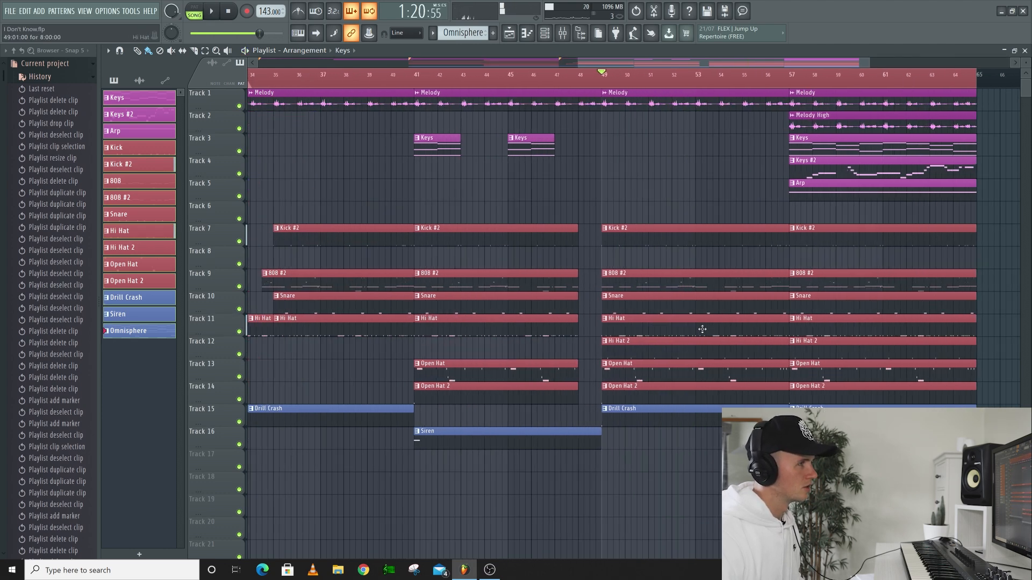
pyautogui.scroll(4, 691, 327)
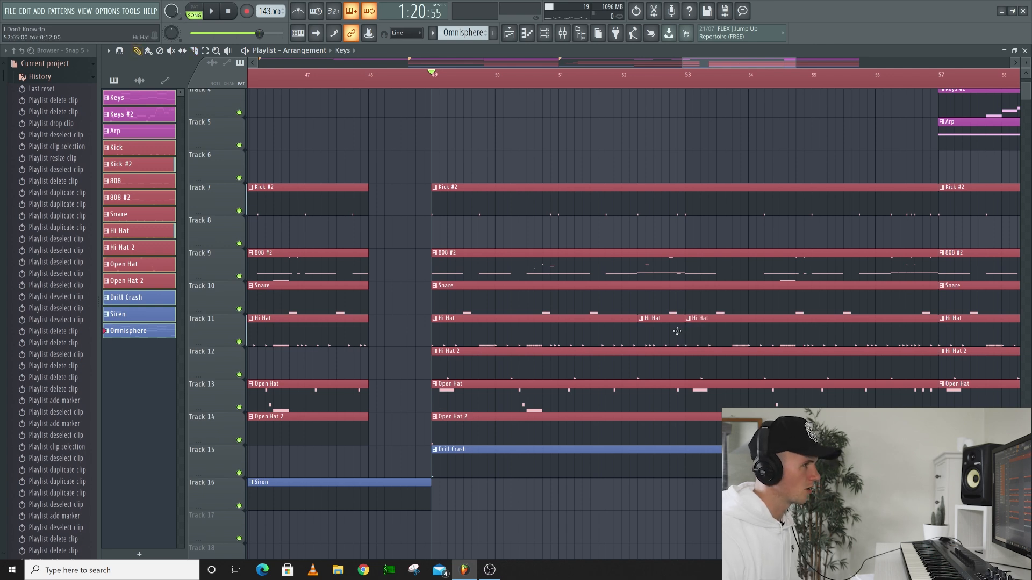
pyautogui.press('space')
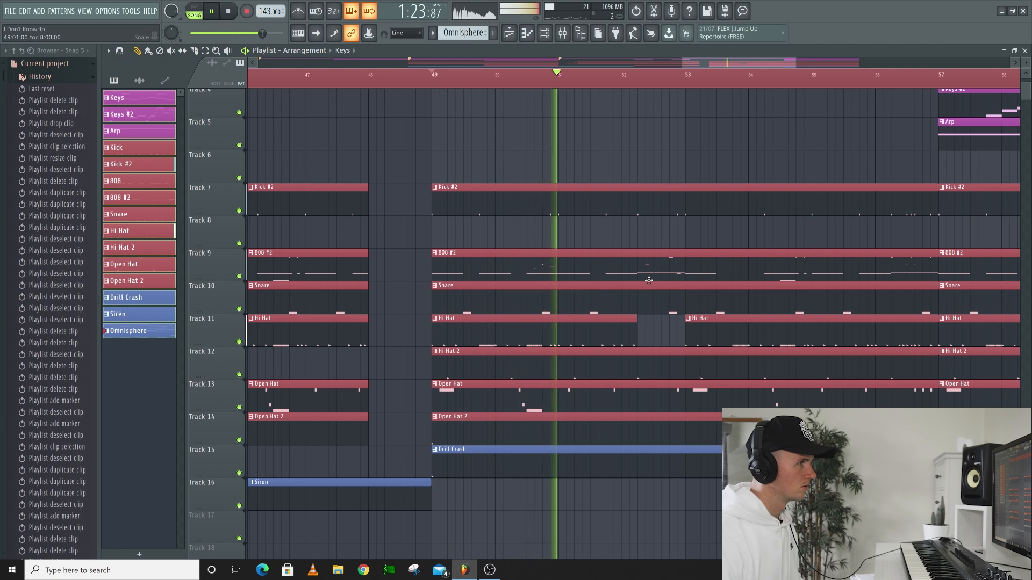
# Cut the segment from beat 2 of bar 52 up to bar 53 out of the Kick #2, Snare, Hi Hat 2 and Open Hat clips.
pyautogui.click(642, 213)
pyautogui.click(685, 209)
pyautogui.press('p')
pyautogui.rightClick(668, 205)
pyautogui.press('space')
pyautogui.scroll(-3, 661, 334)
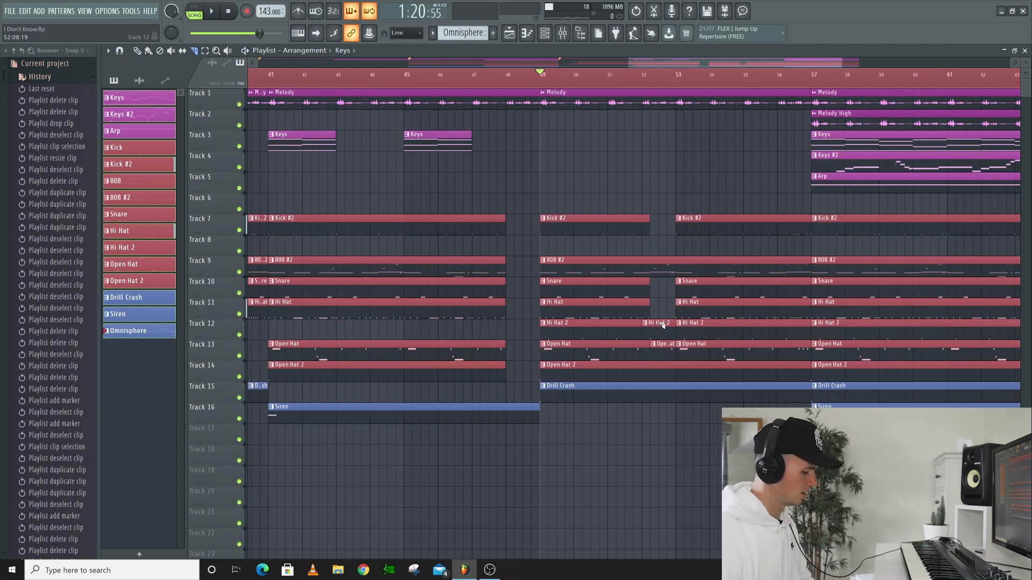
pyautogui.press('space')
pyautogui.moveTo(641, 331); pyautogui.dragTo(652, 333)
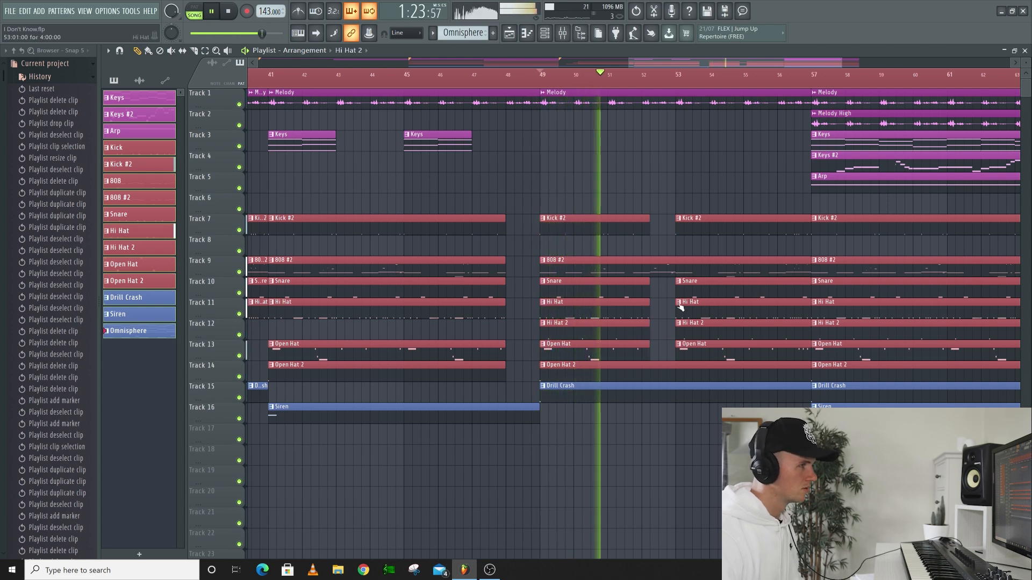
# Listen through the edited second half of Verse 1 and delete the Melody High clip at bar 57 on Track 2.
pyautogui.scroll(-1, 672, 285)
pyautogui.scroll(-3, 675, 285)
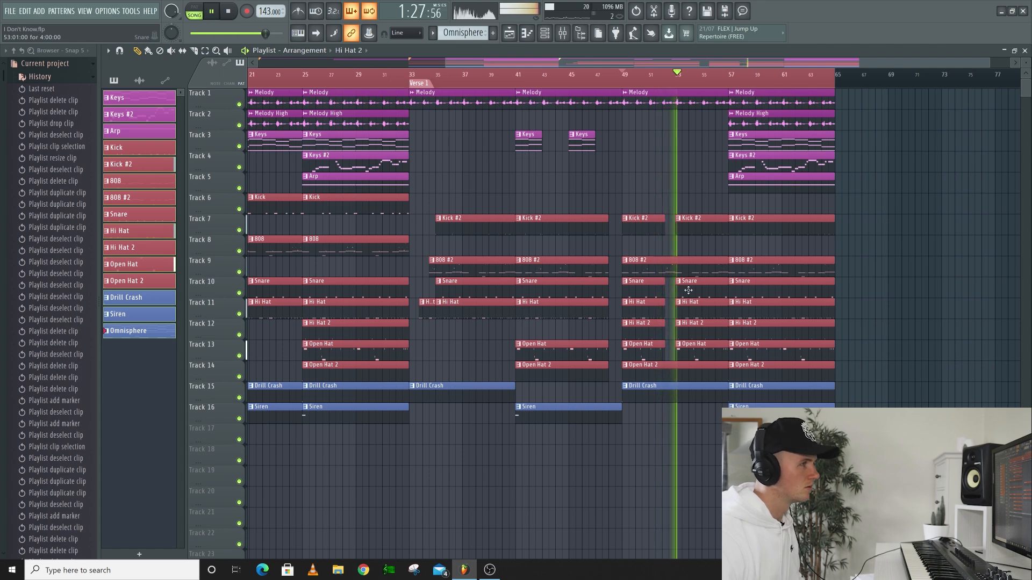
pyautogui.scroll(-2, 735, 288)
pyautogui.scroll(3, 736, 287)
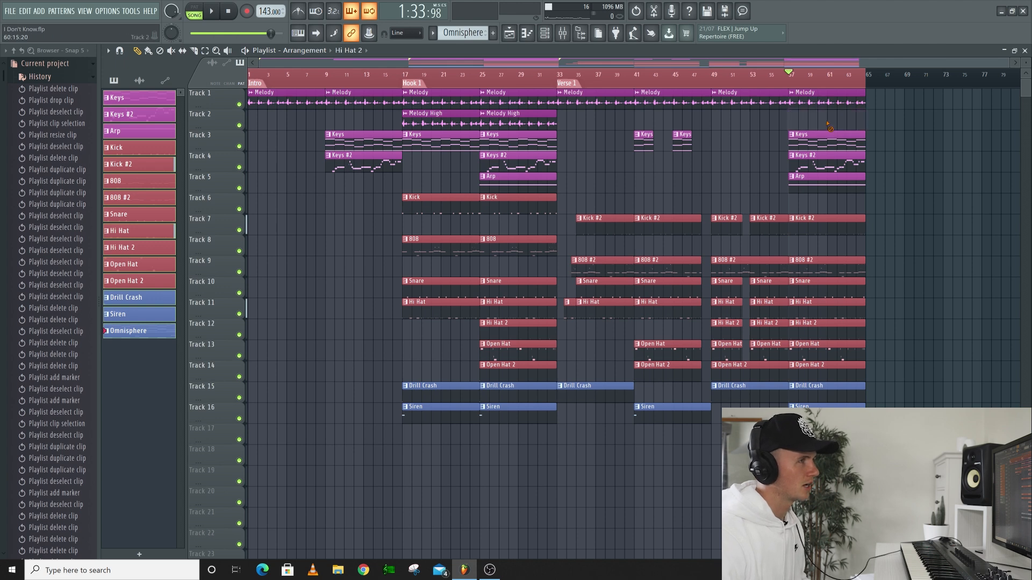
# Delete the Keys, Keys #2, Arp, Hi Hat, Hi Hat 2, Open Hat and Open Hat 2 clips starting at bar 57.
pyautogui.rightClick(829, 141)
pyautogui.rightClick(829, 161)
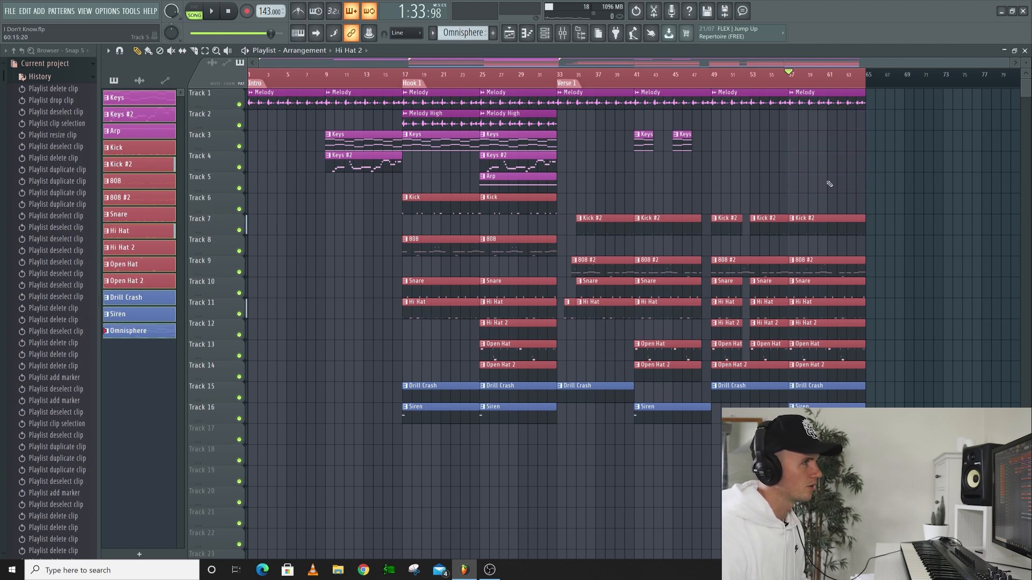
pyautogui.rightClick(806, 371)
pyautogui.rightClick(807, 352)
pyautogui.rightClick(809, 337)
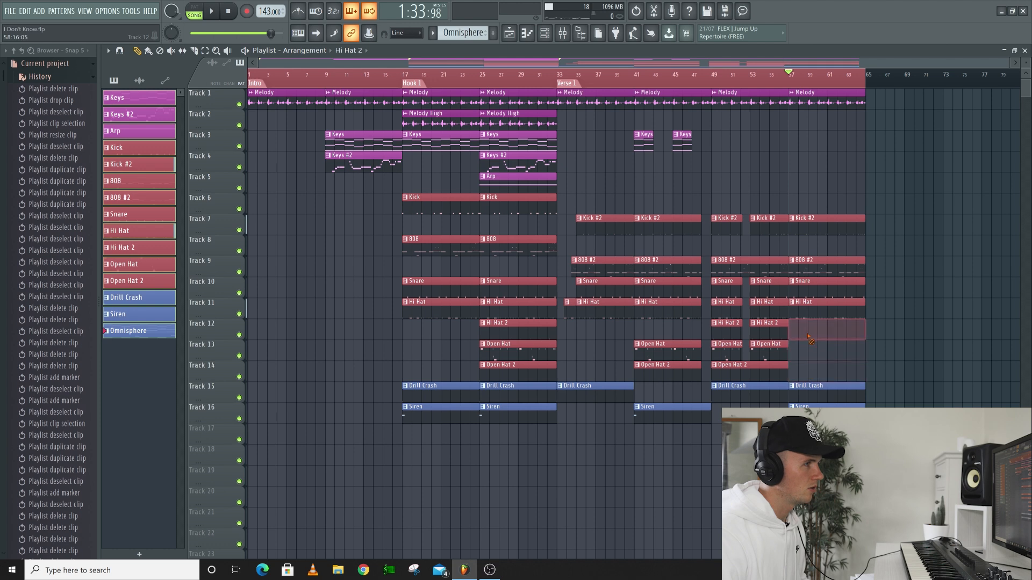
pyautogui.press('space')
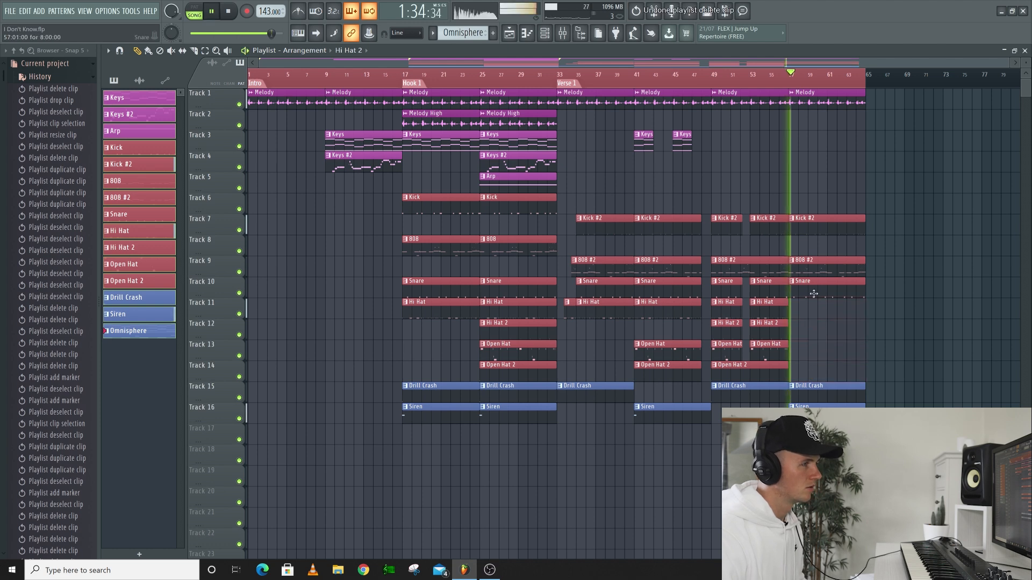
# Delete the Siren and Drill Crash clips at bar 57 and listen to the stripped-down section from just before it.
pyautogui.rightClick(825, 414)
pyautogui.press('space')
pyautogui.press('space')
pyautogui.rightClick(826, 399)
pyautogui.press('space')
pyautogui.press('space')
pyautogui.click(781, 80)
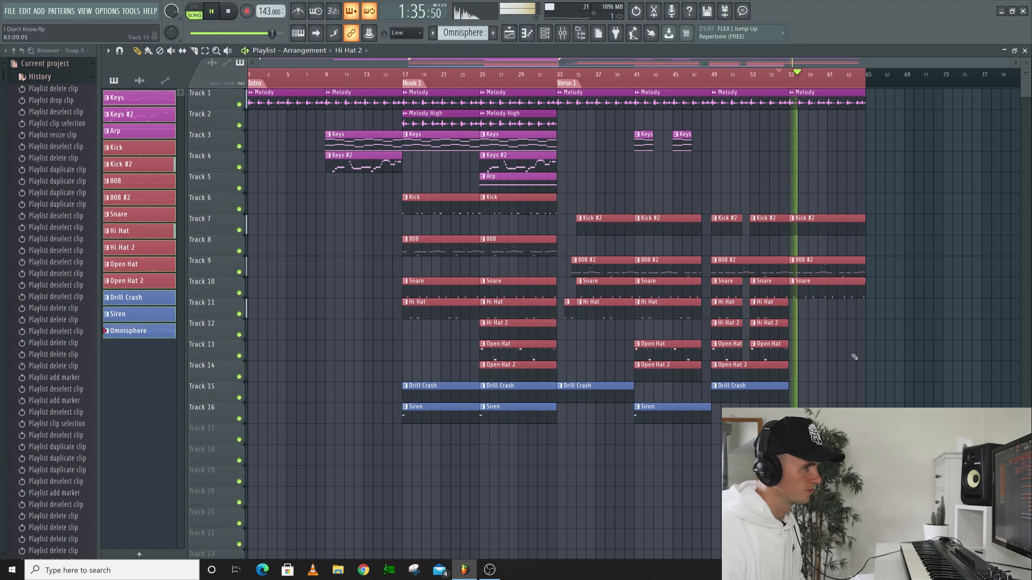
# Make the 808 #2 clip at bar 57 on Track 9 a unique pattern and open its notes in the piano roll.
pyautogui.scroll(5, 855, 337)
pyautogui.press('space')
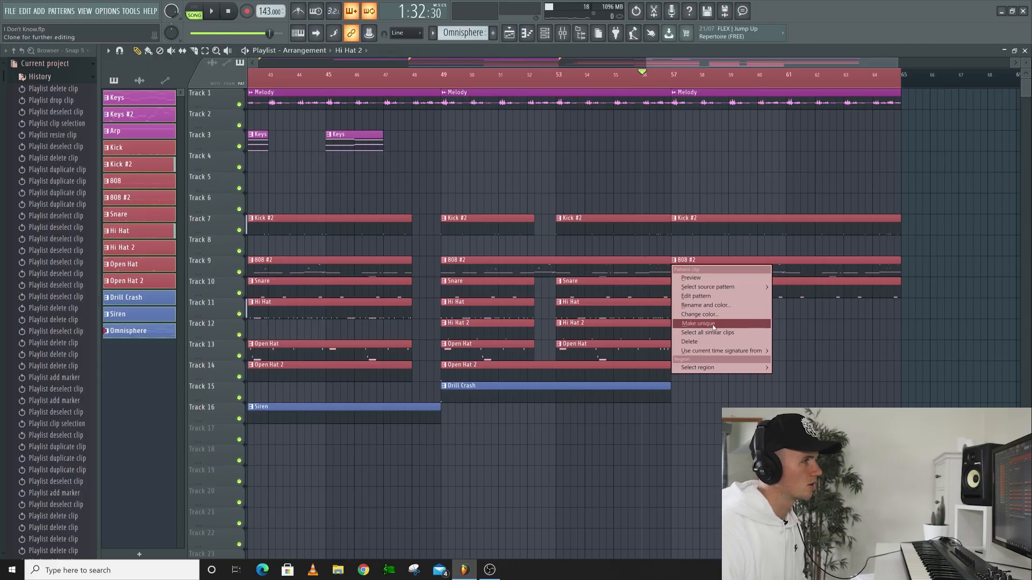
pyautogui.click(698, 324)
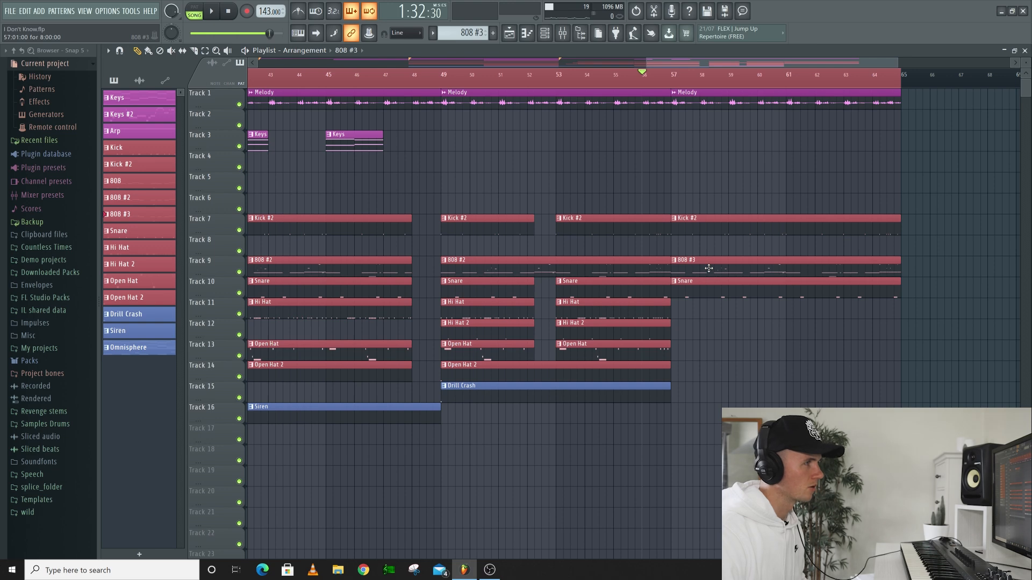
pyautogui.doubleClick(709, 268)
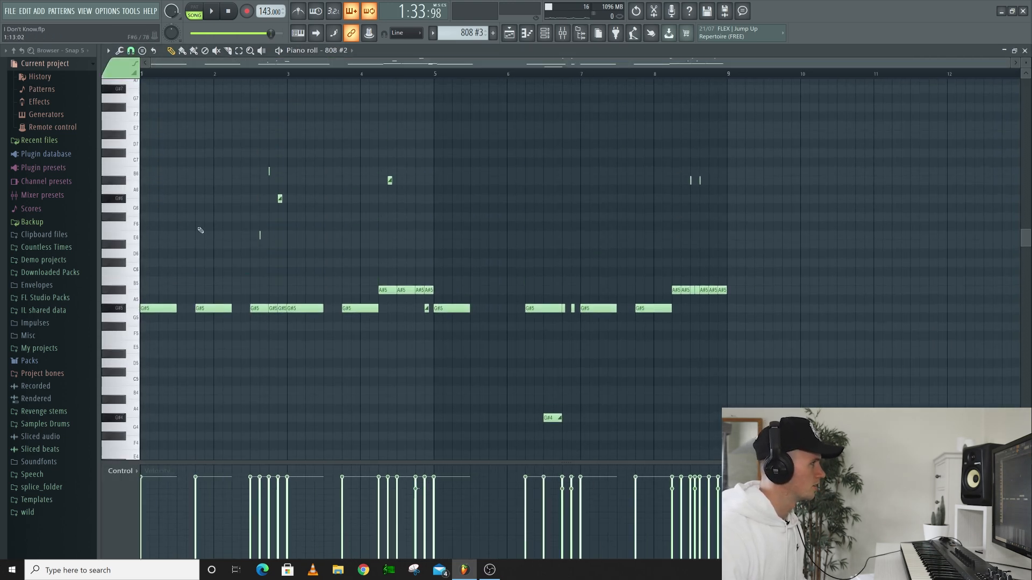
# Delete the three high slide notes and the short repeated G#5 notes in bar 2 of the 808 #3 pattern during playback.
pyautogui.press('space')
pyautogui.rightClick(260, 235)
pyautogui.rightClick(280, 199)
pyautogui.rightClick(269, 172)
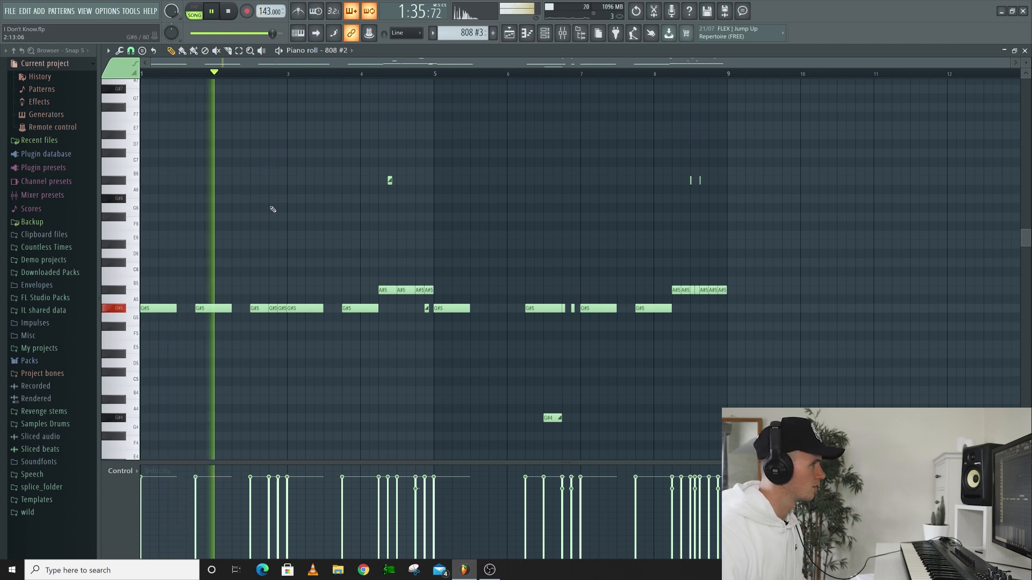
pyautogui.rightClick(260, 309)
pyautogui.rightClick(273, 308)
pyautogui.rightClick(283, 309)
# Remove the high slide note, the A#5 notes and the short G#5 slide in bar 4, plus the low G#4 slide in bar 6.
pyautogui.rightClick(390, 182)
pyautogui.rightClick(387, 290)
pyautogui.rightClick(405, 291)
pyautogui.rightClick(419, 291)
pyautogui.rightClick(429, 293)
pyautogui.rightClick(427, 308)
pyautogui.rightClick(552, 417)
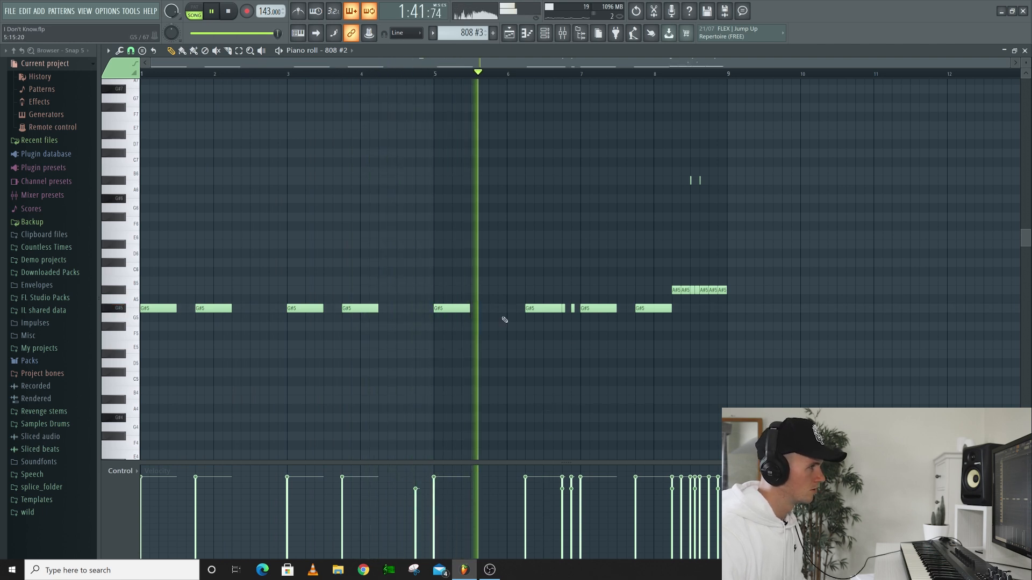
# Add a G#5 note at step 13 of bar 5 and delete the G#5 notes in bar 6 of the 808 pattern.
pyautogui.press('space')
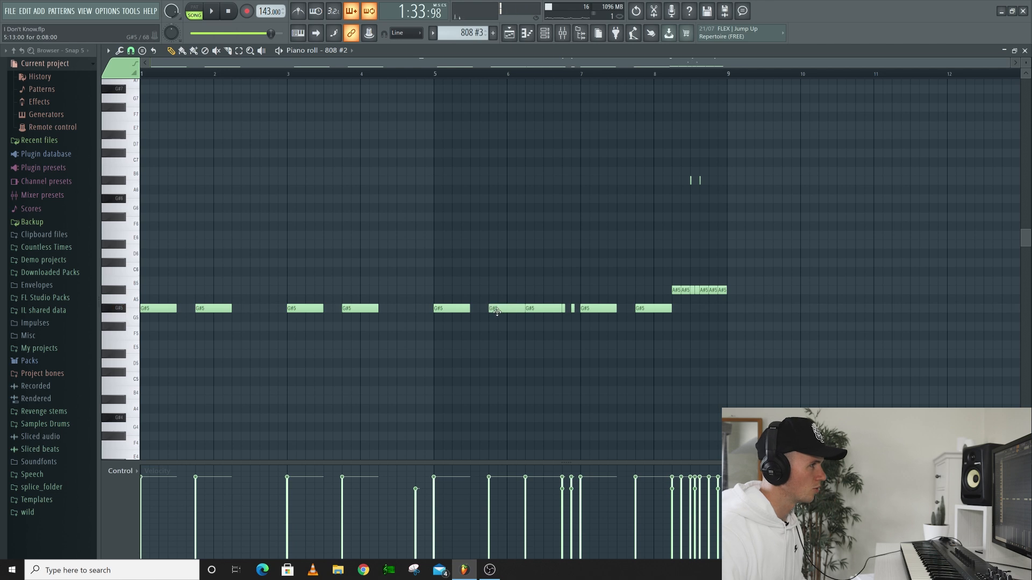
pyautogui.scroll(5, 498, 311)
pyautogui.press('space')
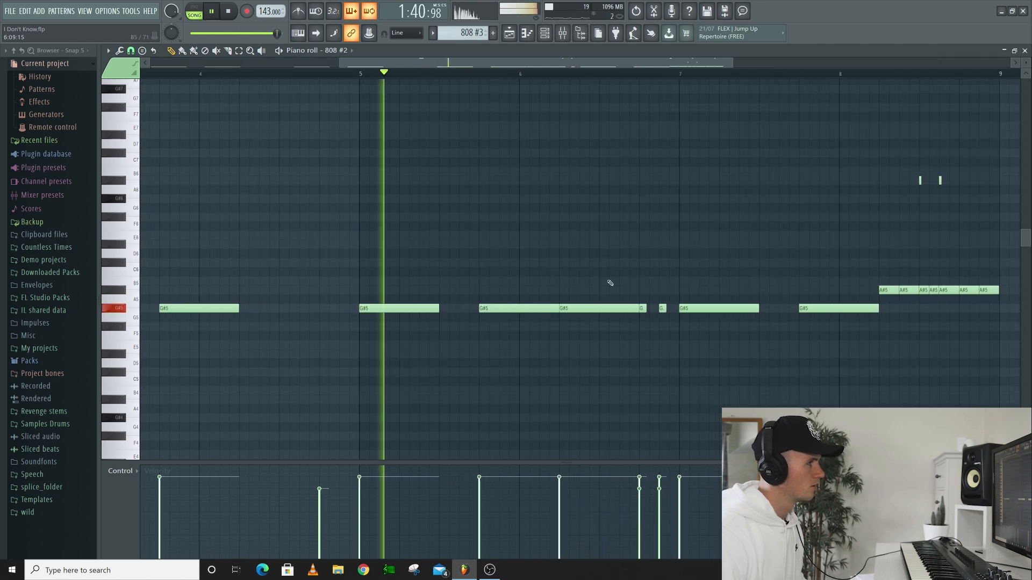
pyautogui.scroll(-3, 602, 290)
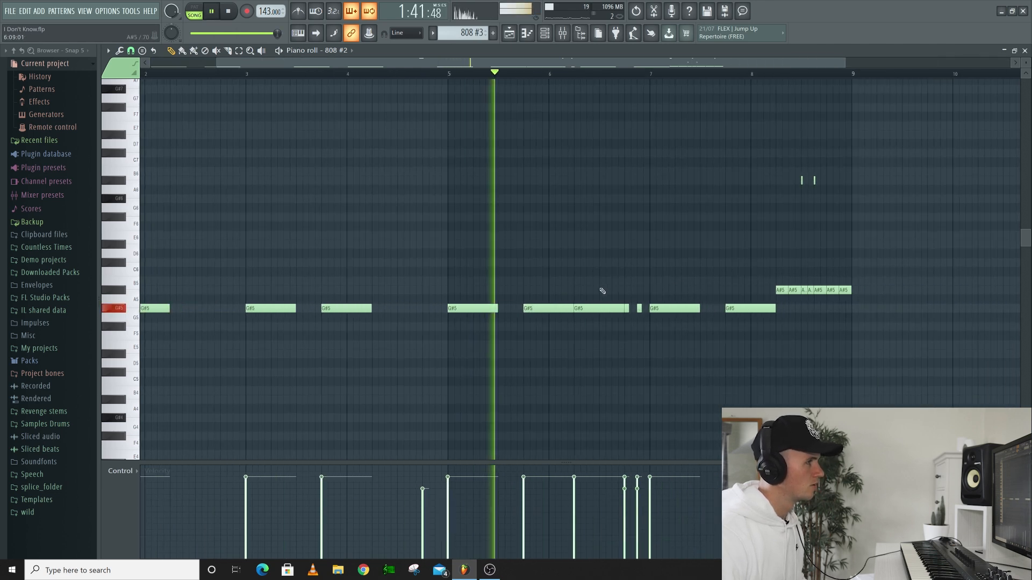
pyautogui.rightClick(608, 310)
pyautogui.rightClick(626, 310)
pyautogui.rightClick(639, 310)
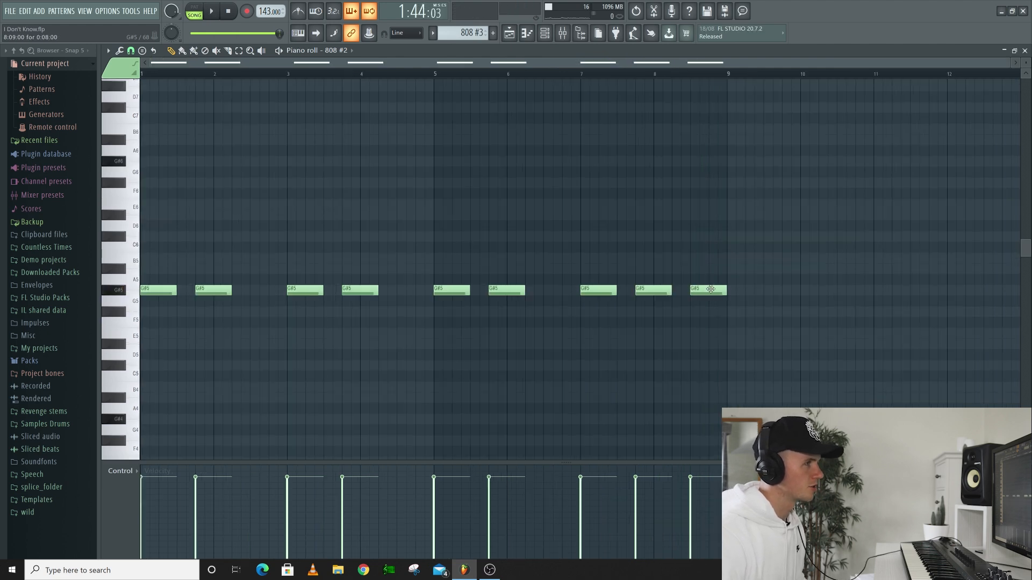
# Raise the last 808 note in bar 8 to A#5, copy it up an octave to A#6, and enable slide on the A#5 note.
pyautogui.moveTo(710, 289)
pyautogui.mouseDown()
pyautogui.moveTo(712, 258)
pyautogui.moveTo(714, 272)
pyautogui.mouseUp()
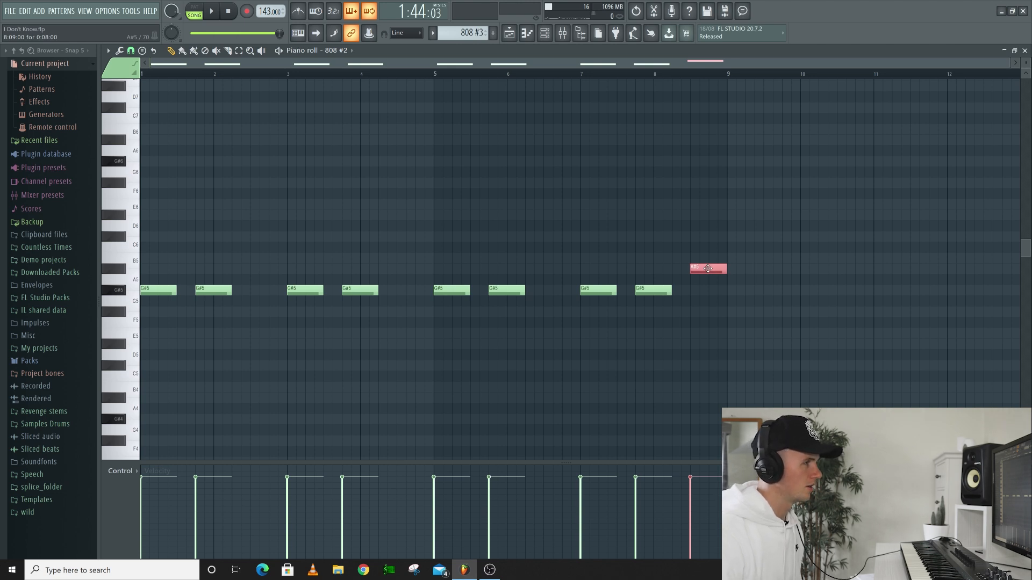
pyautogui.hotkey('shift', 'Up')
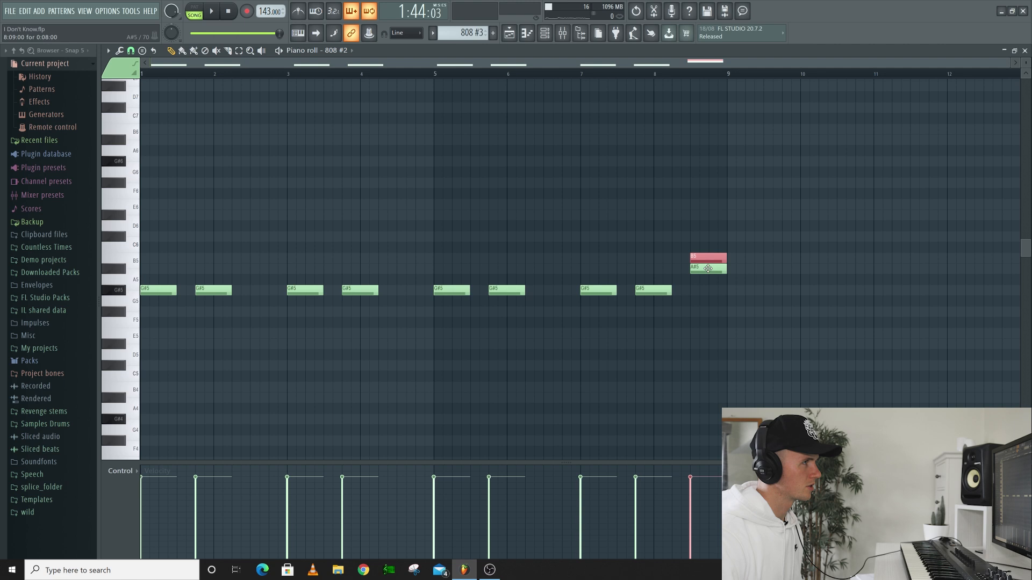
pyautogui.hotkey('ctrl', 'Up')
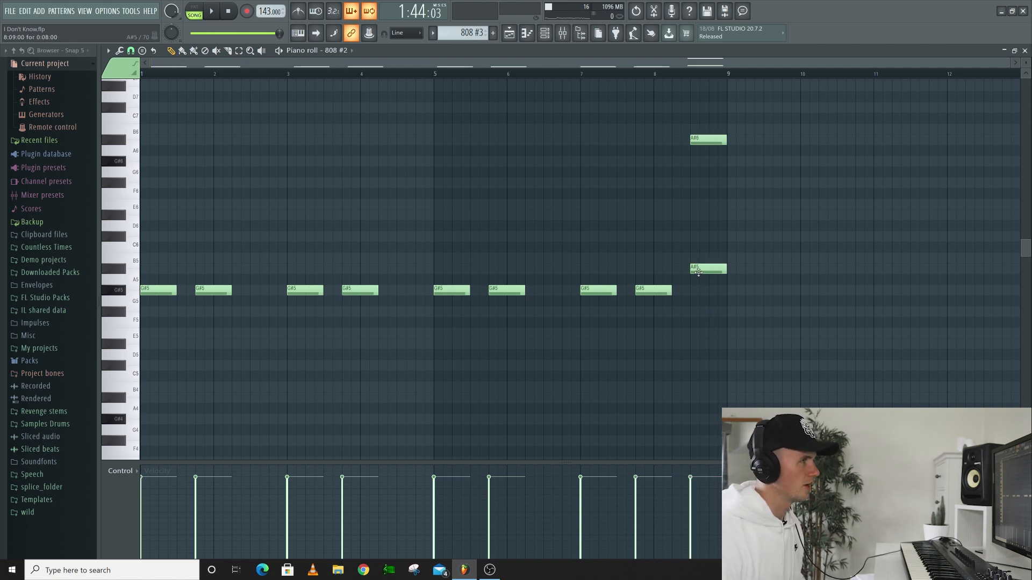
pyautogui.doubleClick(714, 267)
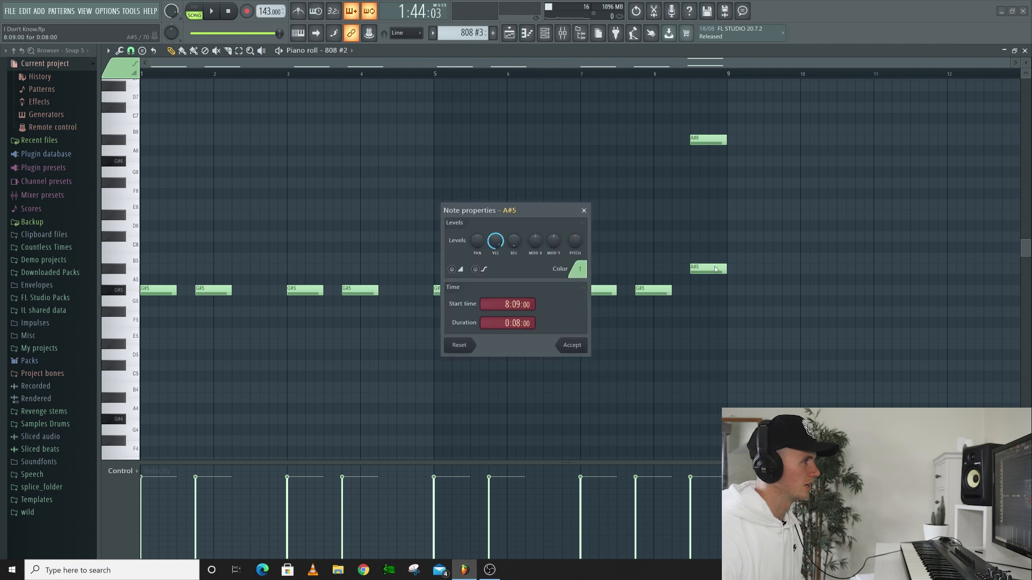
pyautogui.click(574, 347)
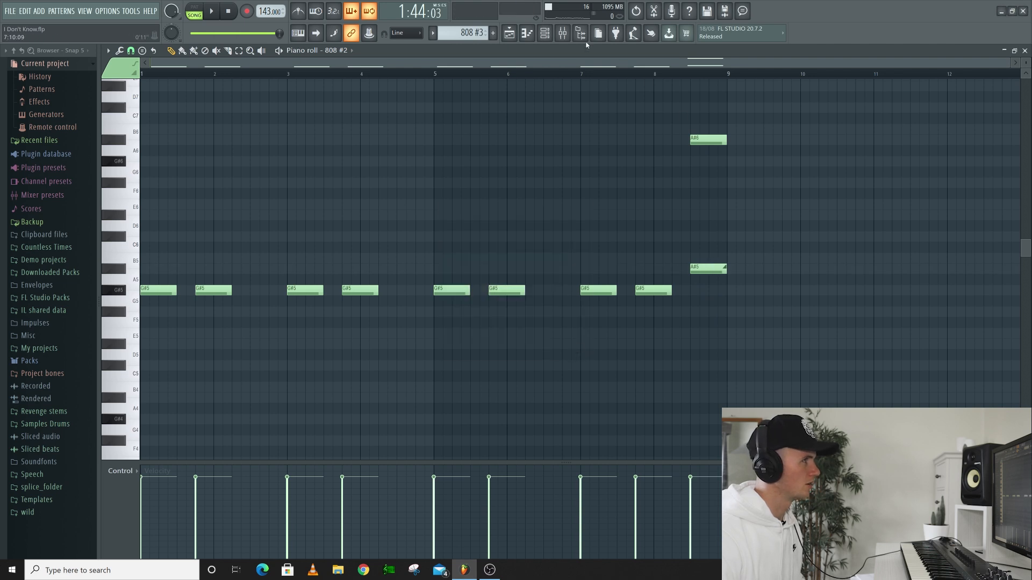
pyautogui.click(510, 35)
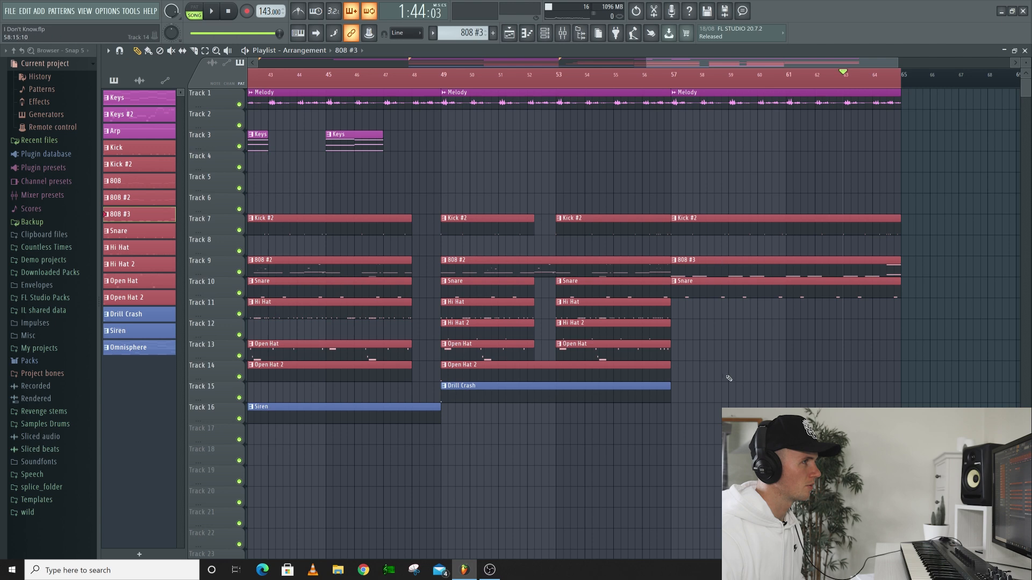
# Reuse the 808 #3 rhythm as C5 notes in a unique Kick #3 pattern for bar 57, and return to the playlist.
pyautogui.doubleClick(705, 267)
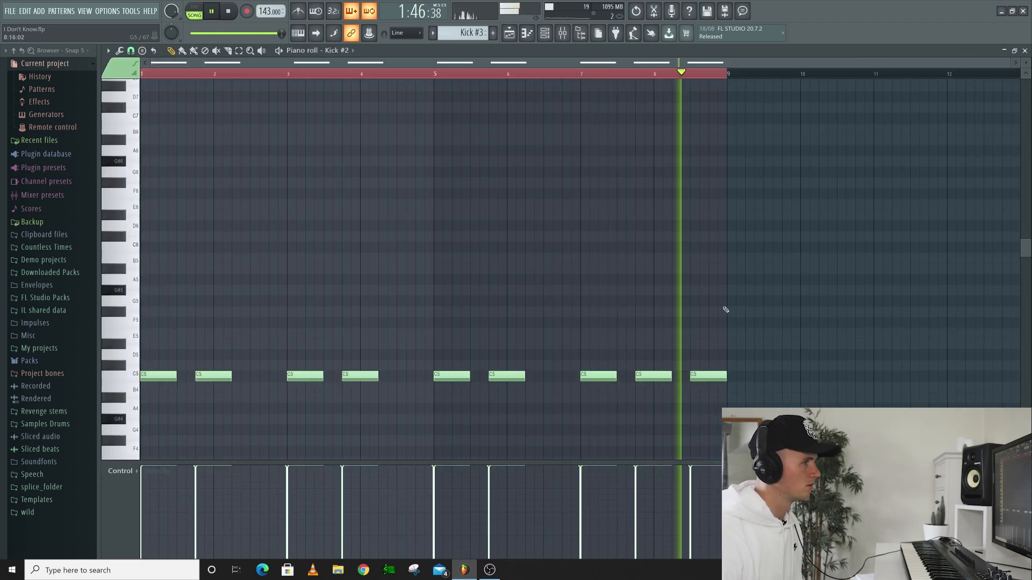
pyautogui.press('space')
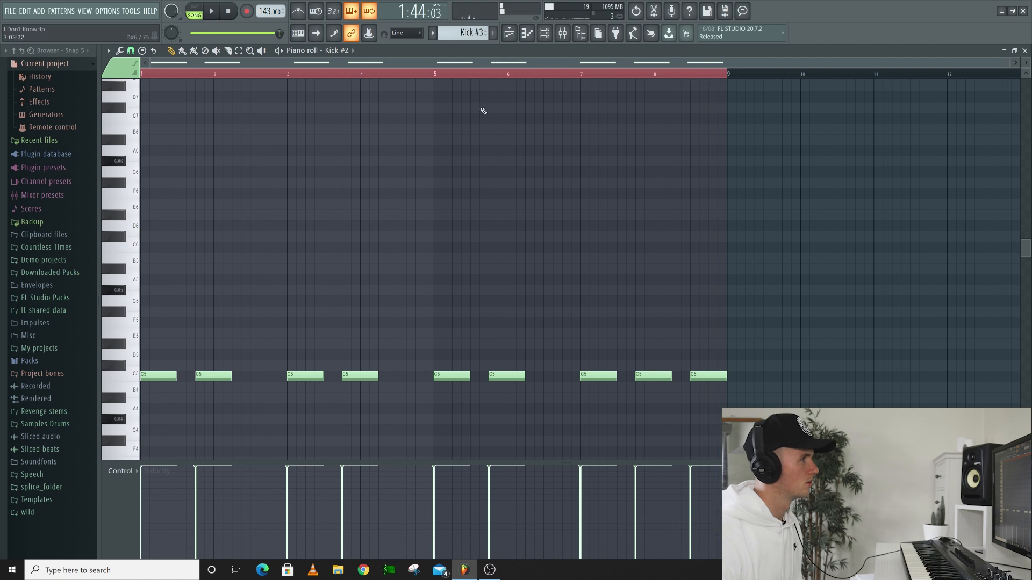
pyautogui.click(509, 33)
# Copy the Hook 1 section to bar 65, ending the Snare clip before it at bar 64 and the Kick #3 clip halfway through bar 64.
pyautogui.scroll(-6, 764, 205)
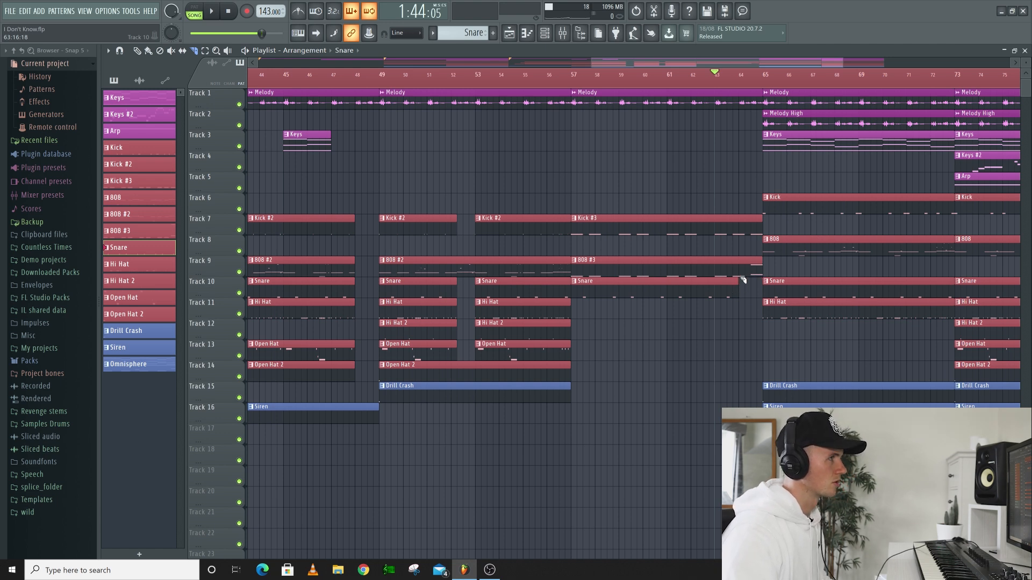
pyautogui.press('space')
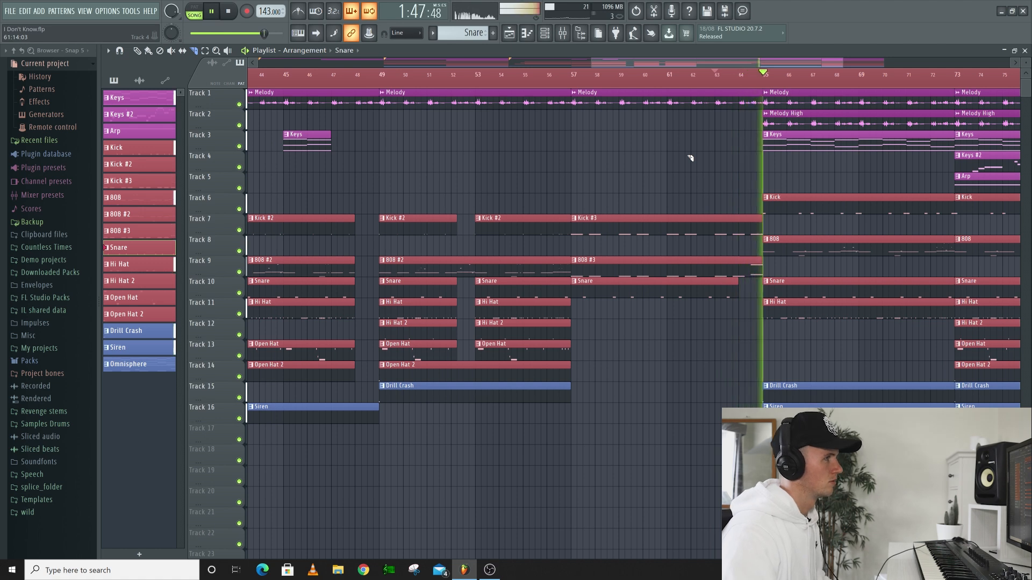
pyautogui.press('space')
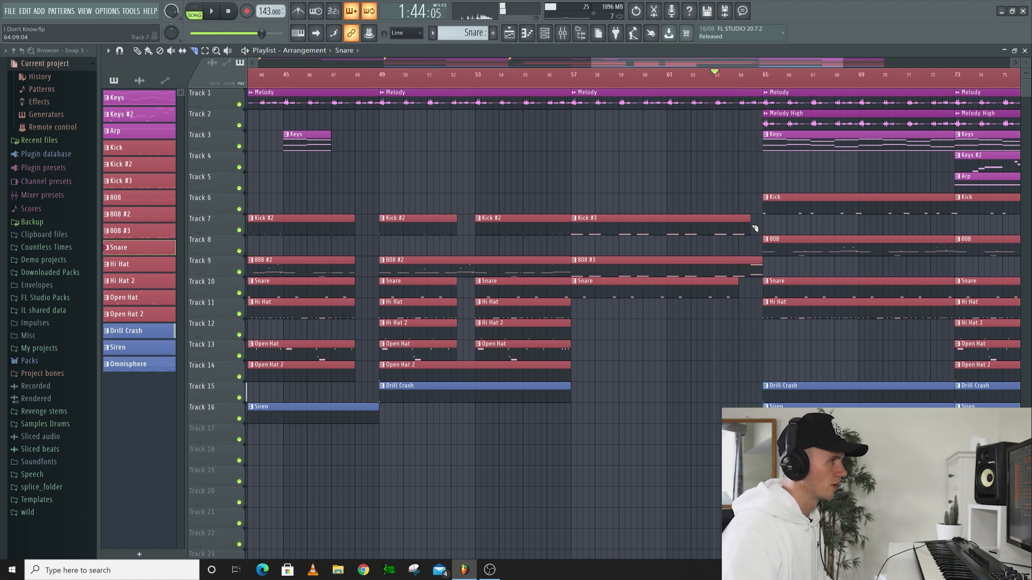
pyautogui.press('space')
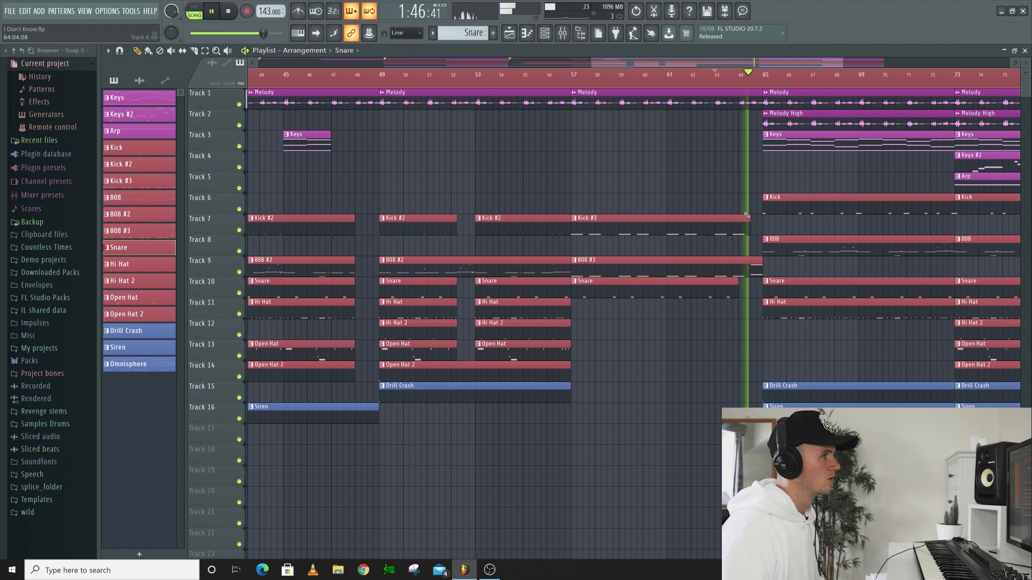
pyautogui.keyDown('ctrl'); pyautogui.scroll(-5, 746, 210); pyautogui.keyUp('ctrl')
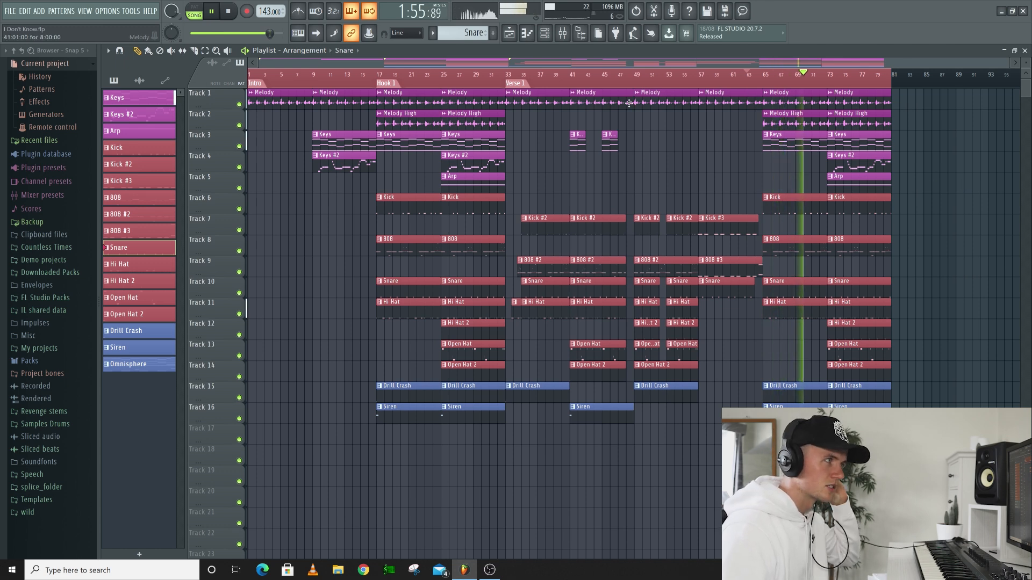
pyautogui.press('space')
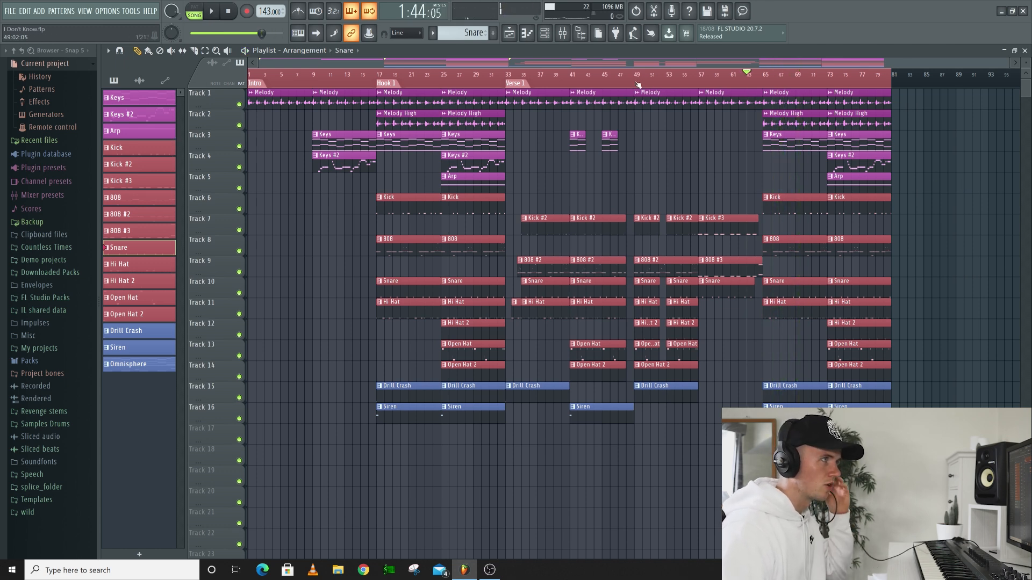
# Place a Melody High clip at bar 49 on Track 2 and slice it down to two bars.
pyautogui.click(638, 84)
pyautogui.click(766, 121)
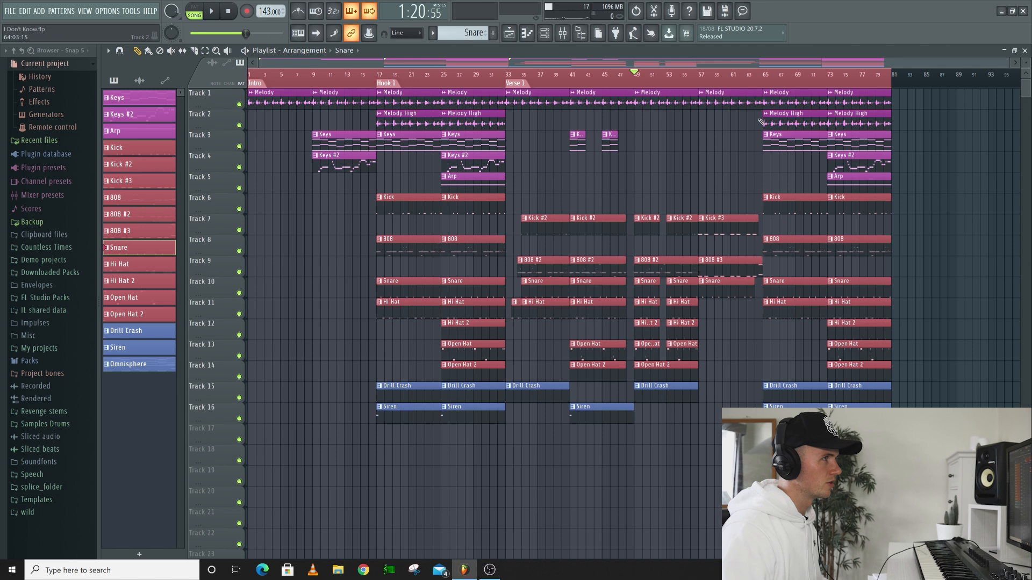
pyautogui.press('space')
pyautogui.click(640, 124)
pyautogui.press('c')
pyautogui.click(652, 125)
pyautogui.press('p')
pyautogui.rightClick(669, 124)
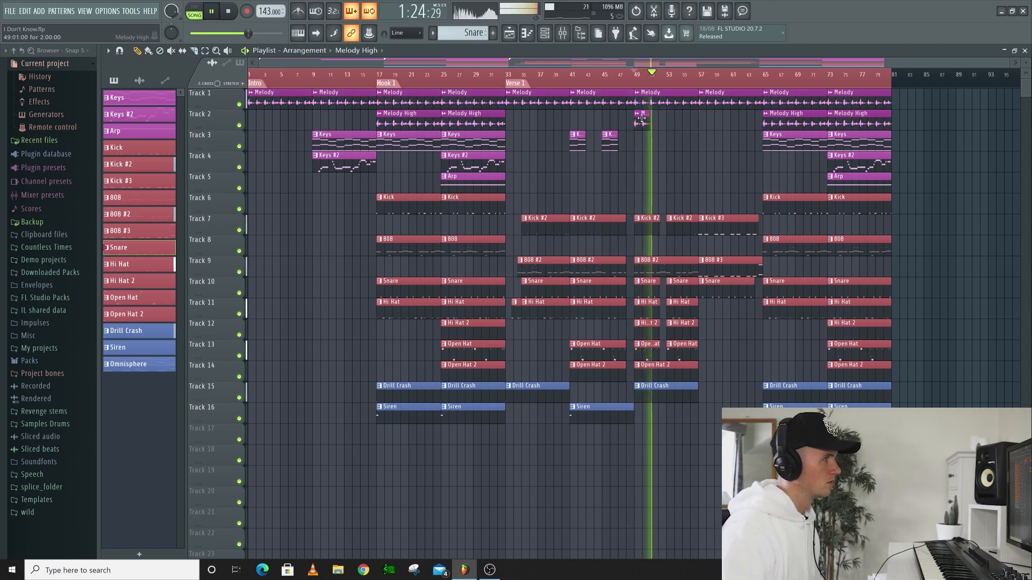
# Copy the two-bar Melody High clip to bar 53 and the Drill Crash clip to bar 57 while listening back.
pyautogui.click(642, 119)
pyautogui.click(670, 121)
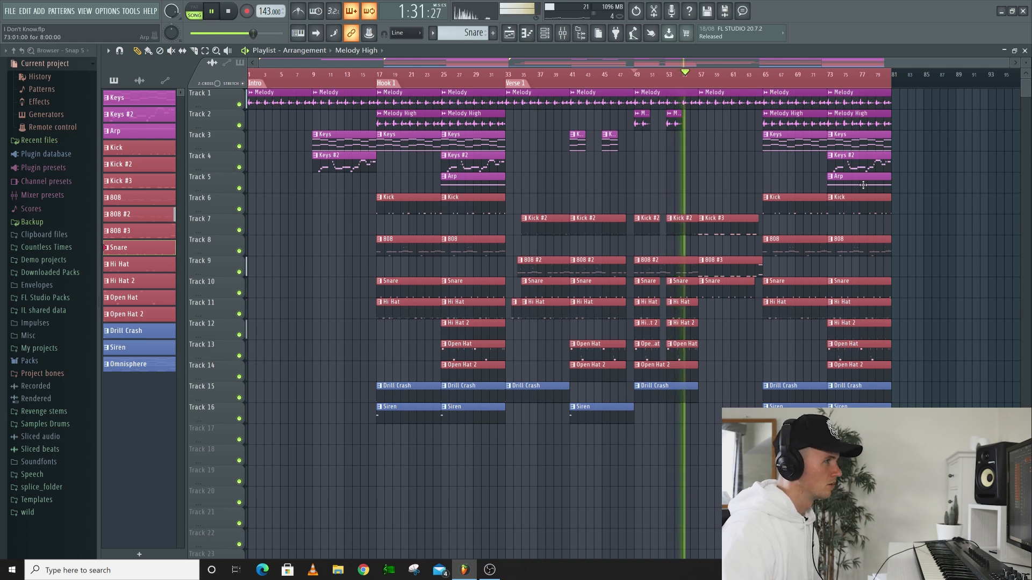
pyautogui.click(661, 393)
pyautogui.click(727, 389)
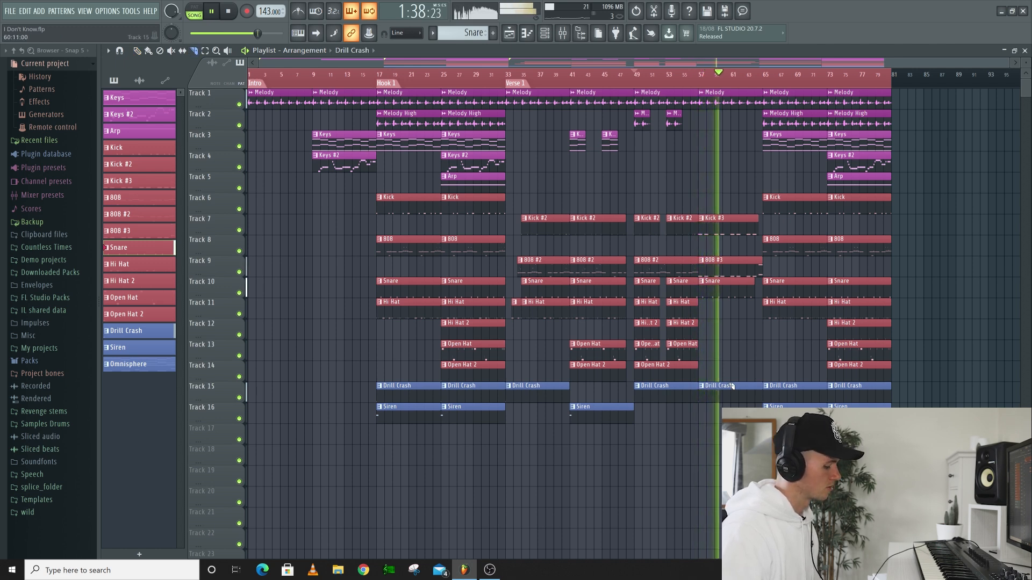
pyautogui.press('space')
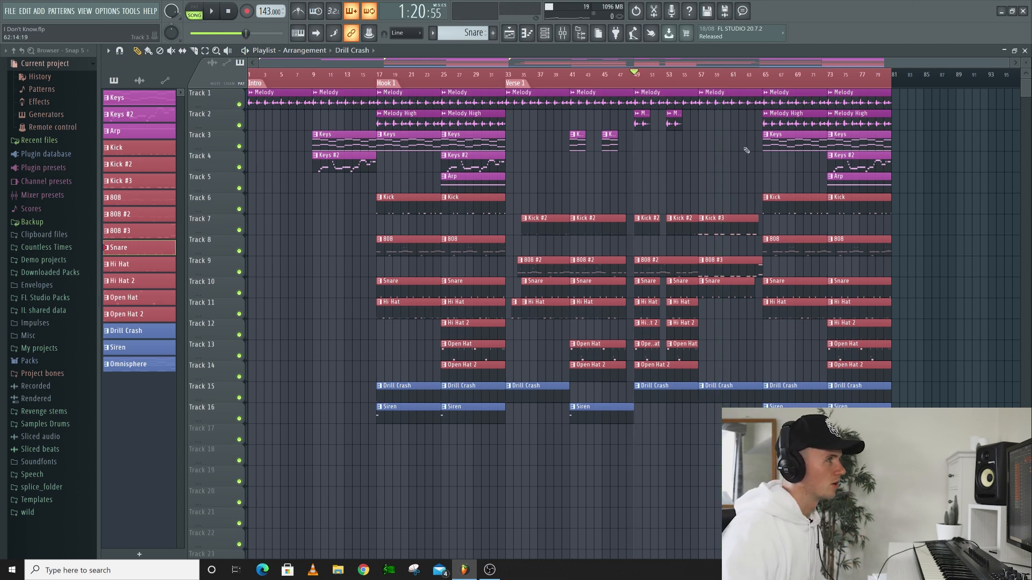
# Select bars 65 to 81 and add a time marker named Hook 2 at bar 65.
pyautogui.moveTo(767, 87); pyautogui.dragTo(897, 82)
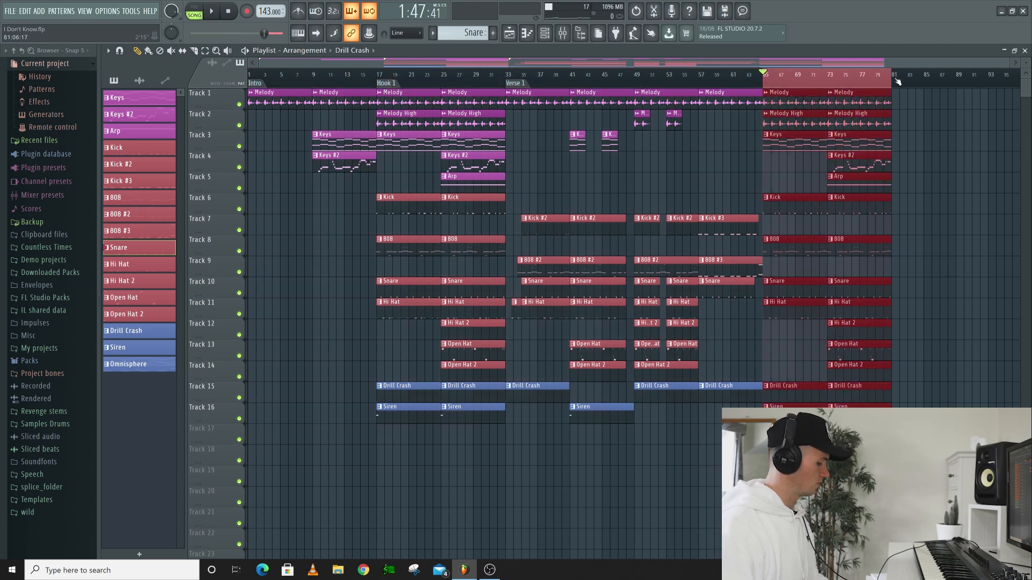
pyautogui.hotkey('alt', 't')
pyautogui.press('Return')
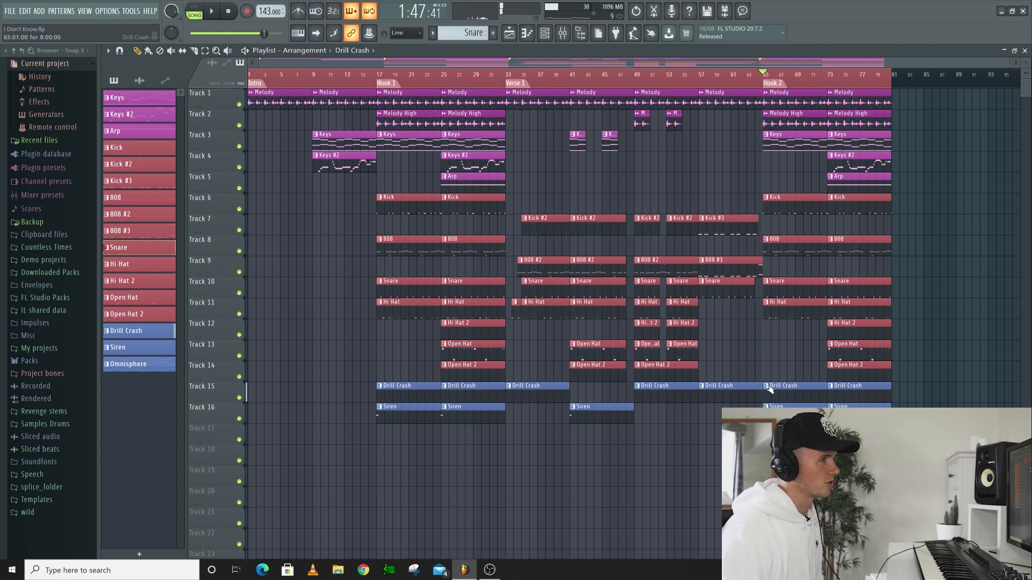
# Place the Drill Crash sample on Track 17 near bar 61 as an audio clip and reverse it.
pyautogui.click(556, 34)
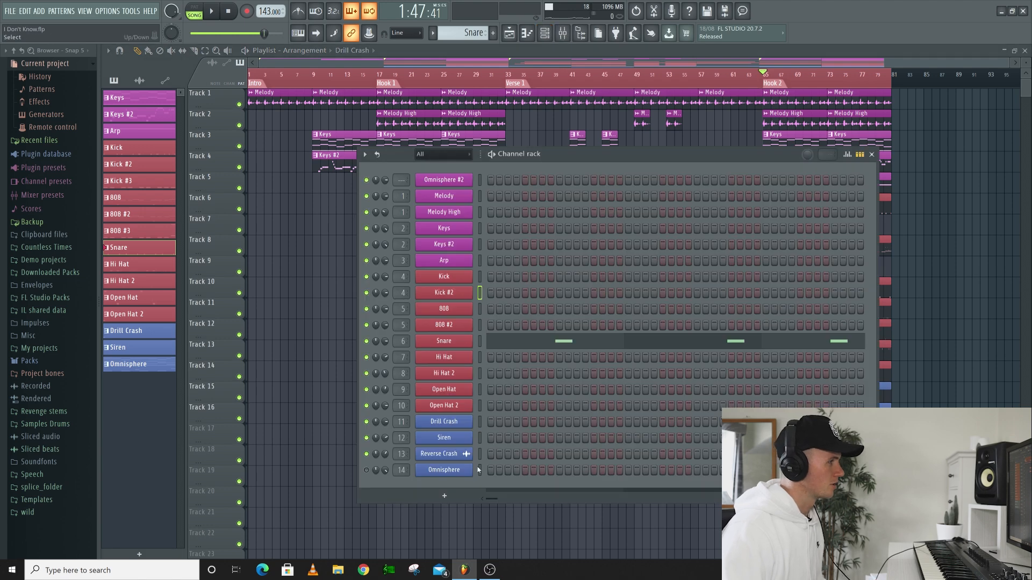
pyautogui.click(467, 424)
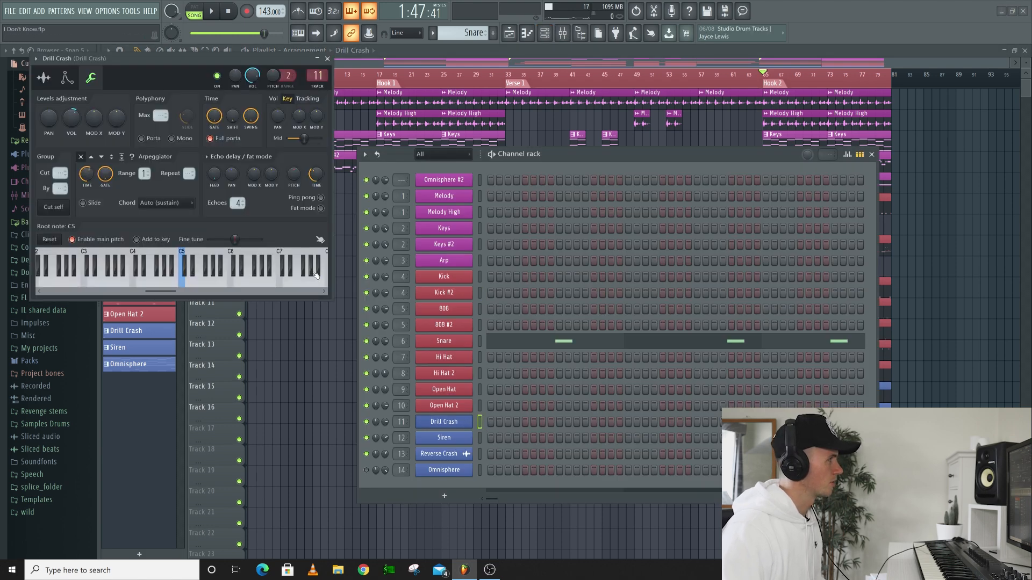
pyautogui.click(44, 79)
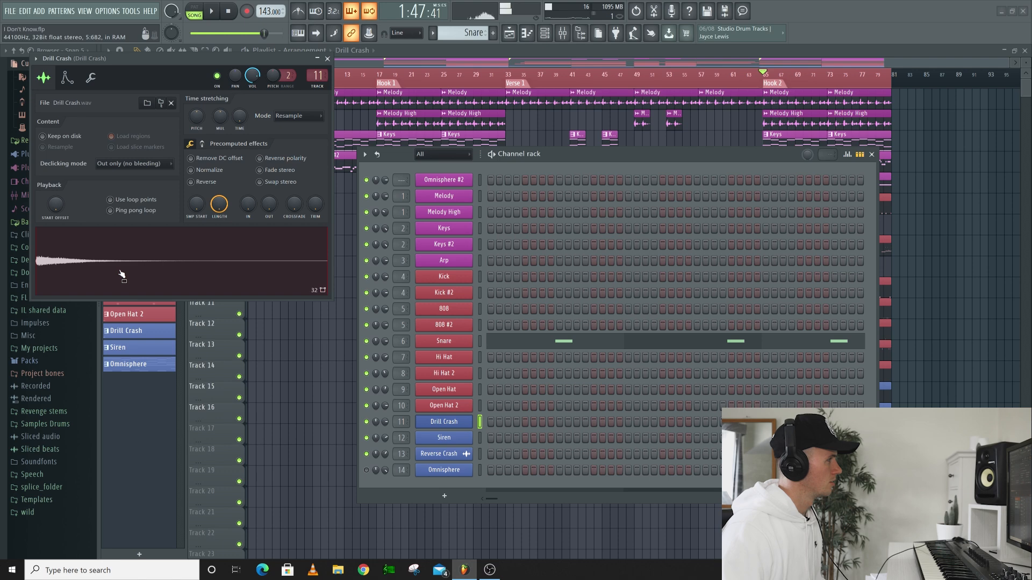
pyautogui.moveTo(113, 255); pyautogui.dragTo(738, 435)
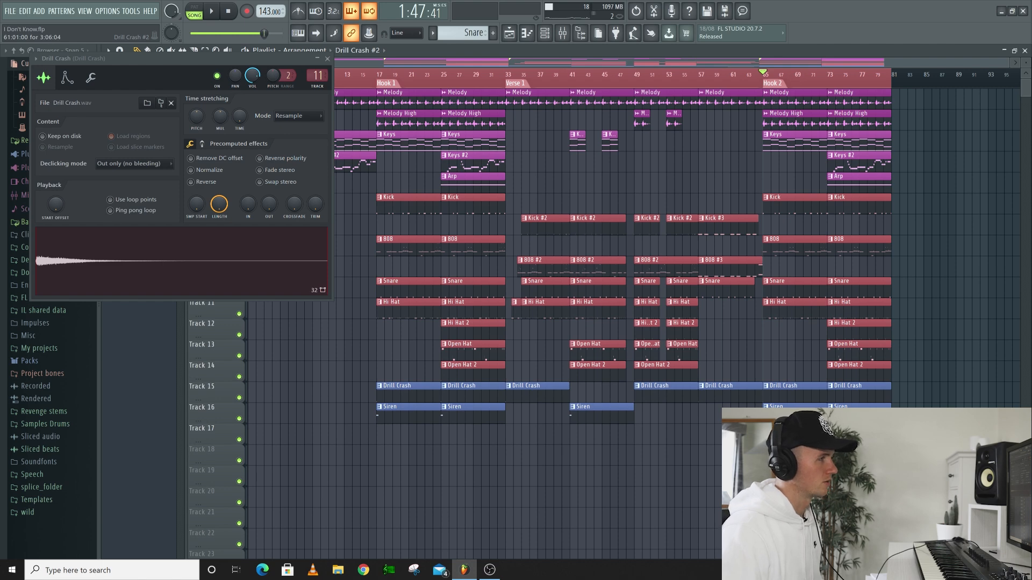
pyautogui.click(163, 155)
pyautogui.click(299, 31)
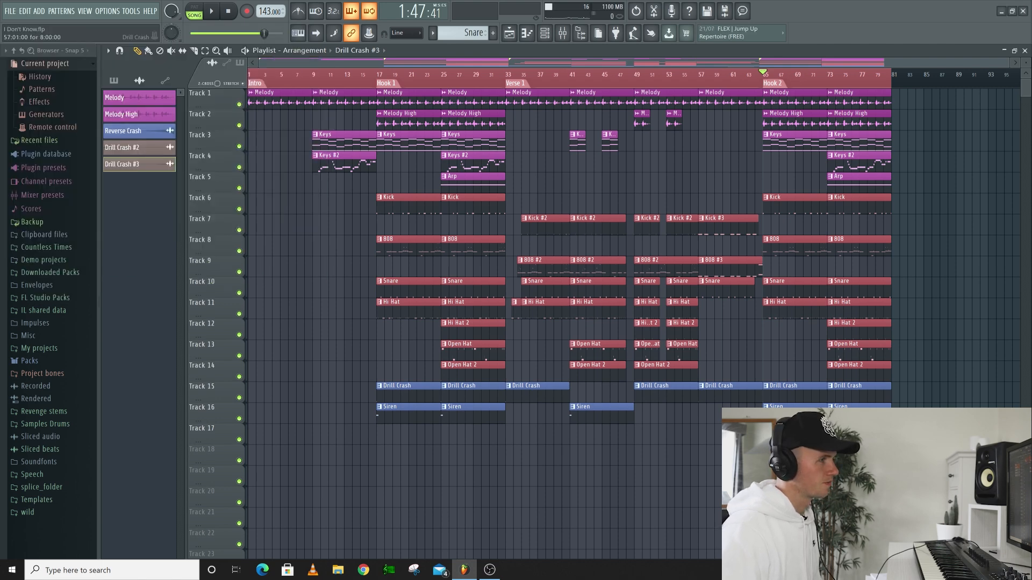
# Align the end of the reversed Drill Crash clip on Track 17 with bar 65 and play back the transition into Hook 2.
pyautogui.scroll(6, 797, 267)
pyautogui.scroll(4, 791, 451)
pyautogui.moveTo(729, 428); pyautogui.dragTo(781, 427)
pyautogui.scroll(5, 838, 428)
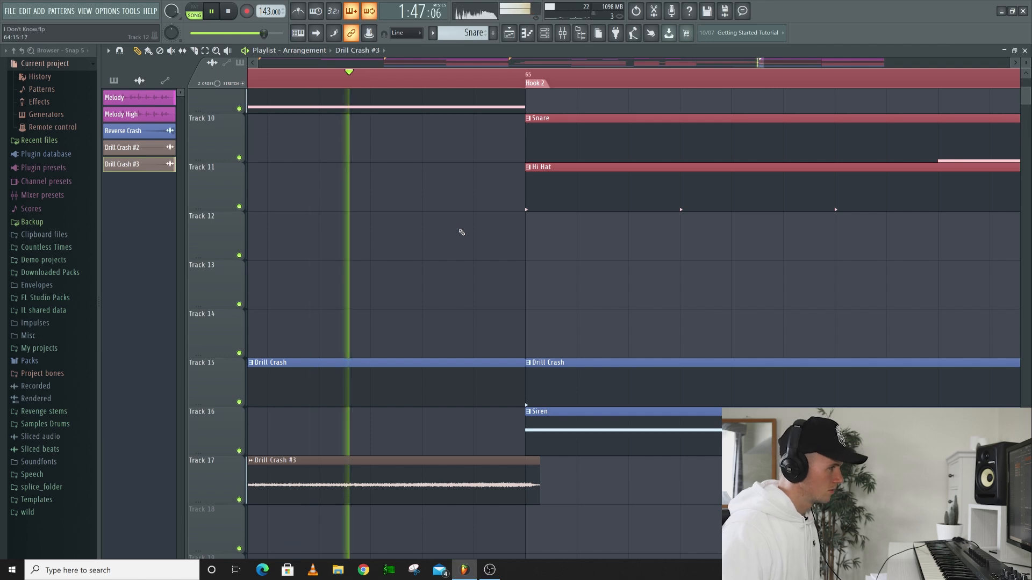
pyautogui.scroll(-4, 461, 231)
pyautogui.scroll(-10, 461, 232)
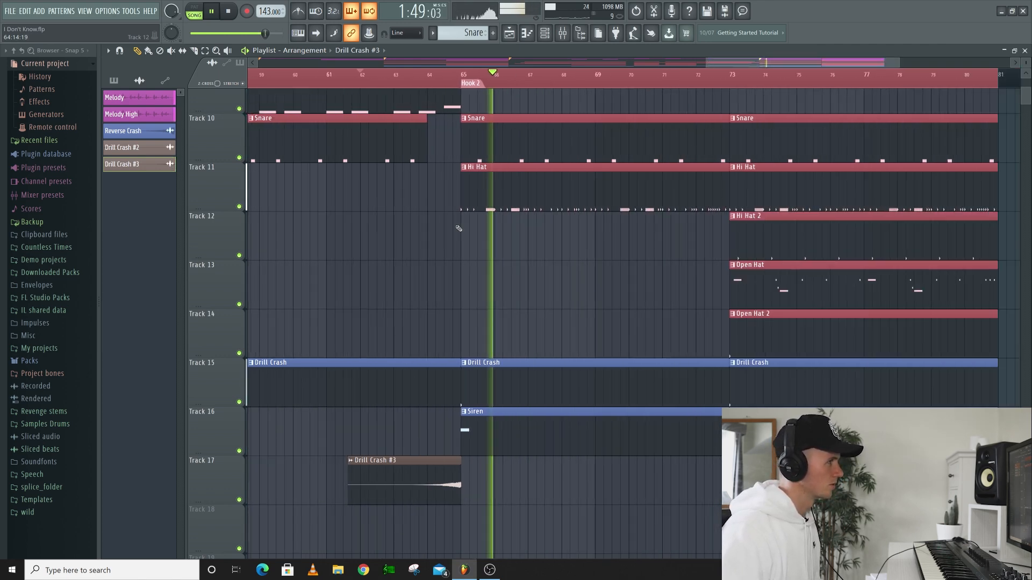
pyautogui.scroll(2, 458, 224)
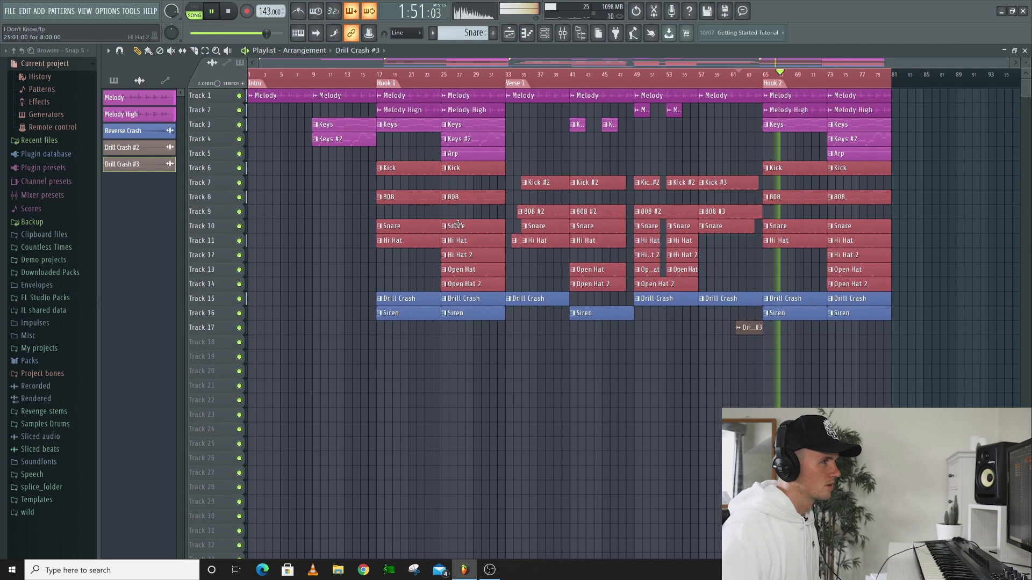
pyautogui.press('space')
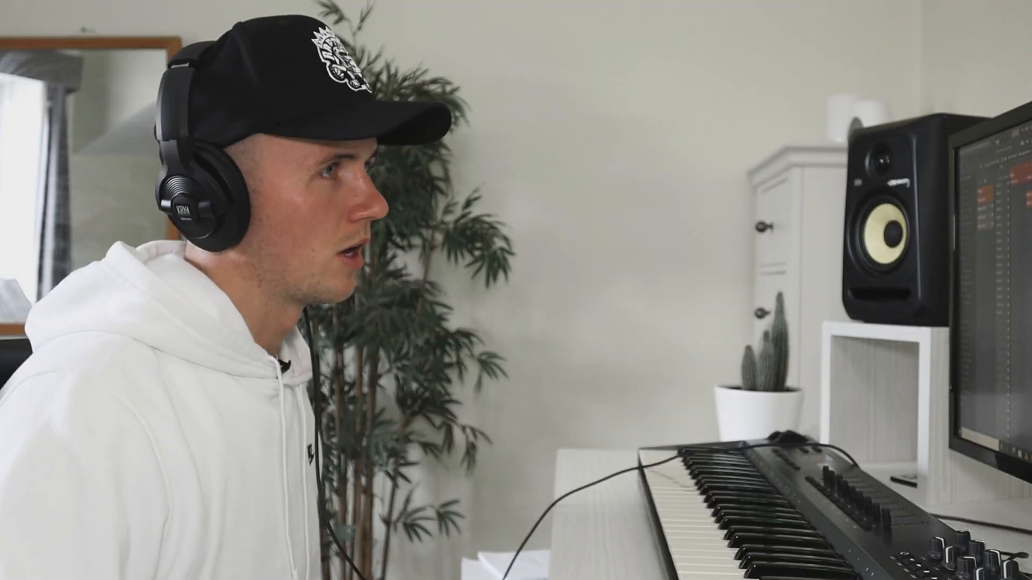
# Select all Verse 1 and Hook 2 clips from bar 33 to bar 81 and copy them to bar 81.
pyautogui.moveTo(951, 90); pyautogui.dragTo(512, 338)
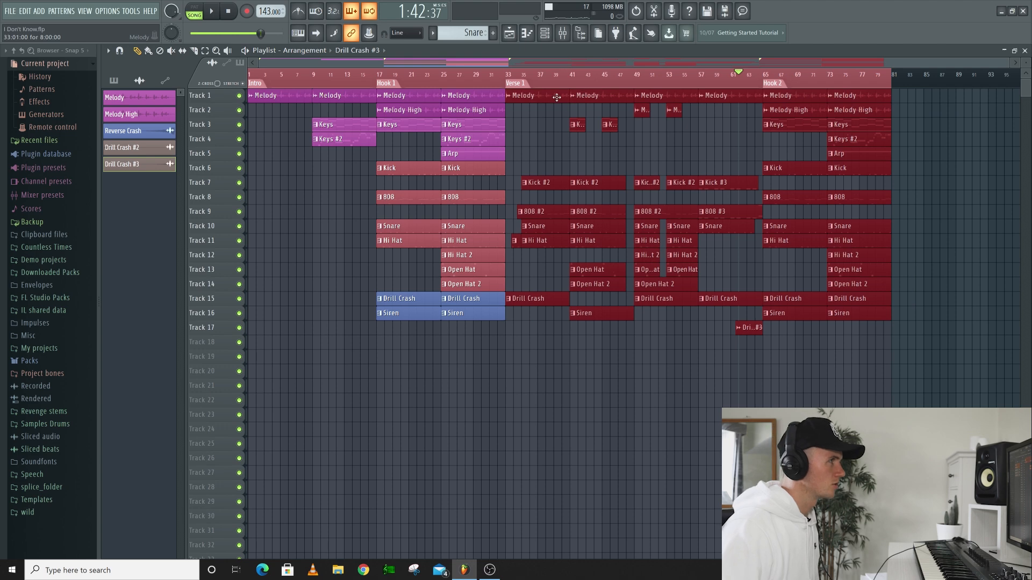
pyautogui.moveTo(550, 96); pyautogui.dragTo(935, 112)
pyautogui.hotkey('ctrl', 'a')
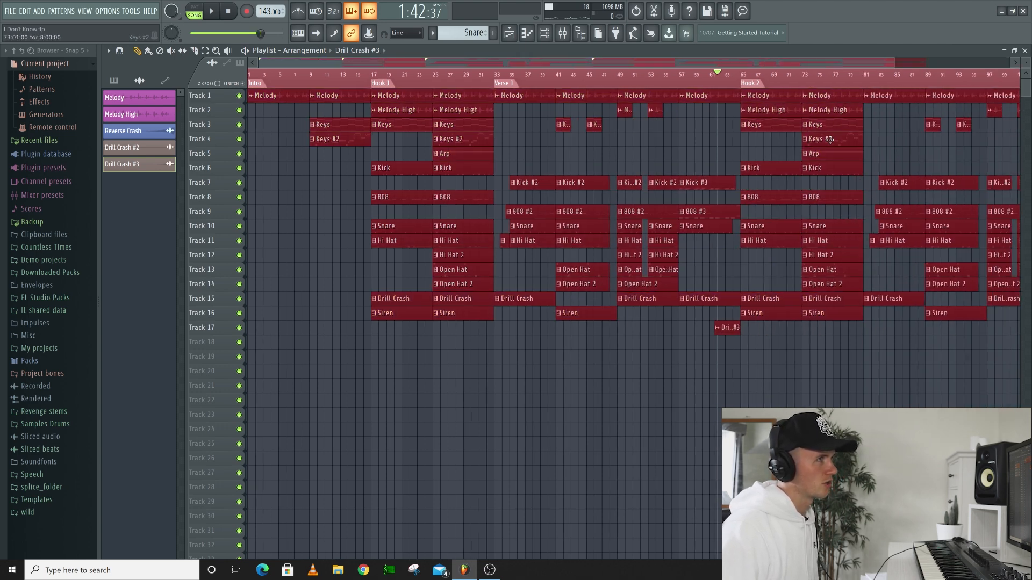
pyautogui.scroll(-3, 776, 145)
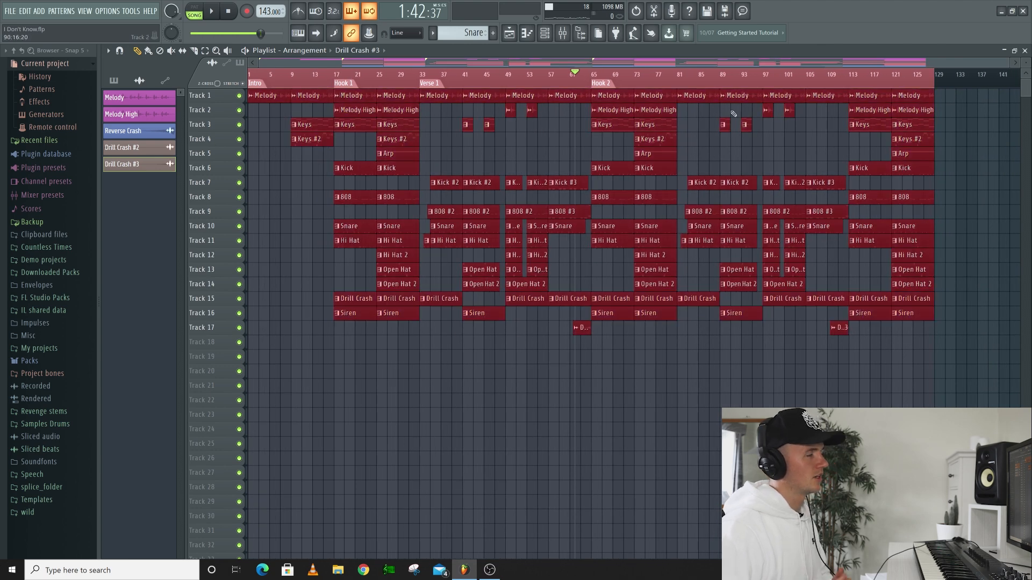
pyautogui.click(678, 76)
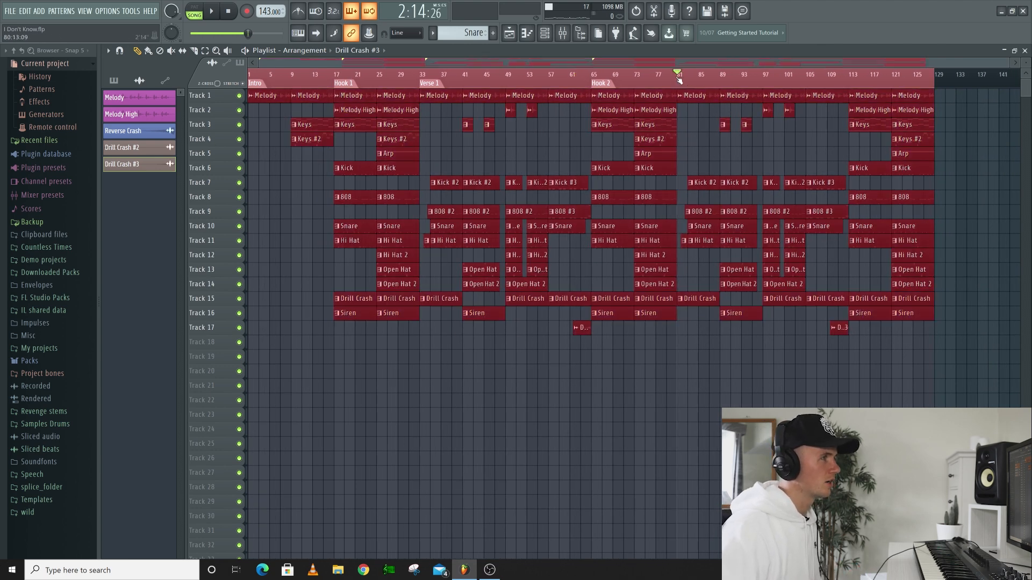
pyautogui.click(708, 142)
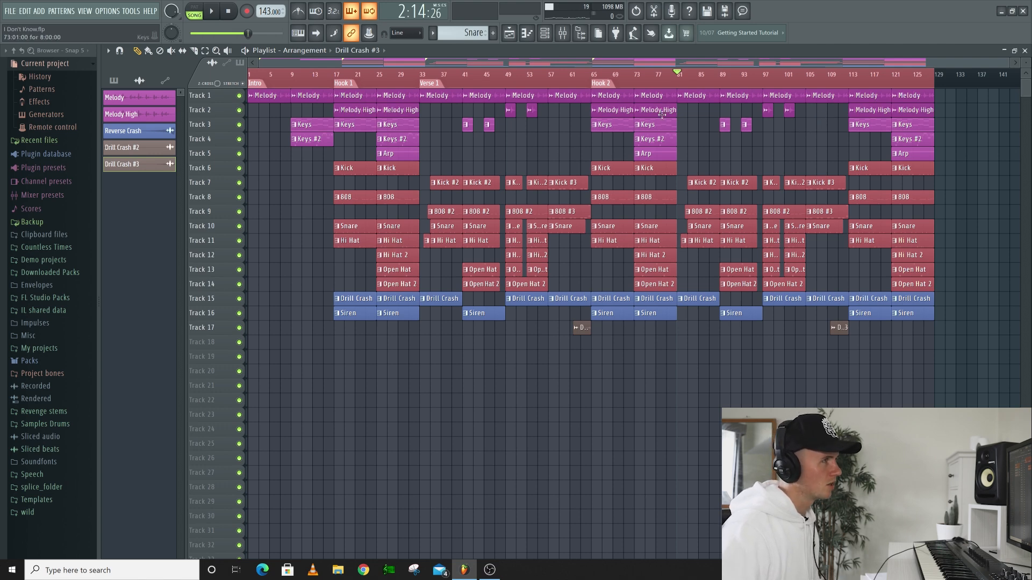
# Check the end of Hook 2 by ear, and add time markers named Verse 2 at bar 81 and Hook 3 at bar 113.
pyautogui.click(670, 81)
pyautogui.press('space')
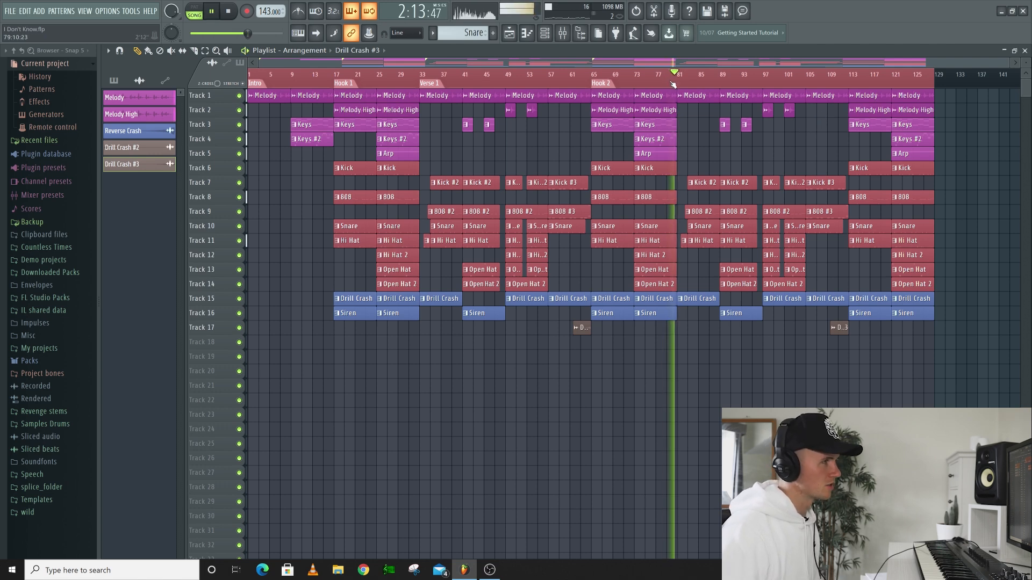
pyautogui.press('space')
pyautogui.moveTo(679, 81); pyautogui.dragTo(852, 77)
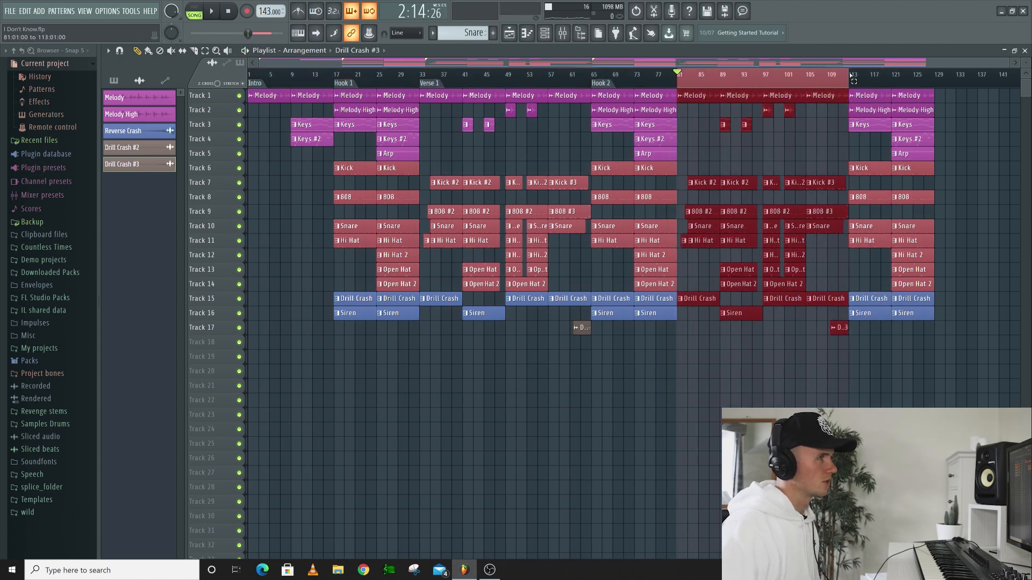
pyautogui.hotkey('alt', 't')
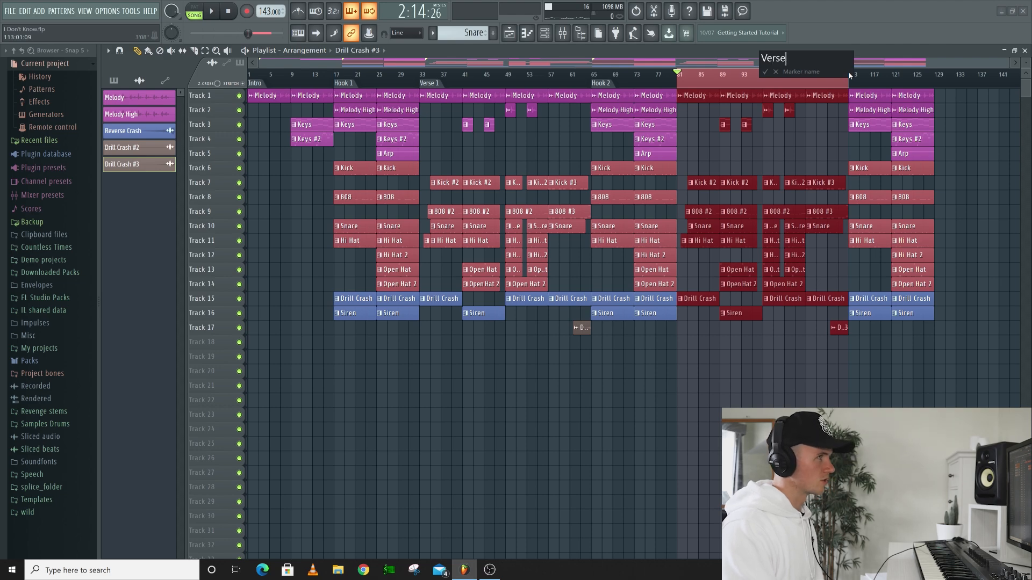
pyautogui.press('Return')
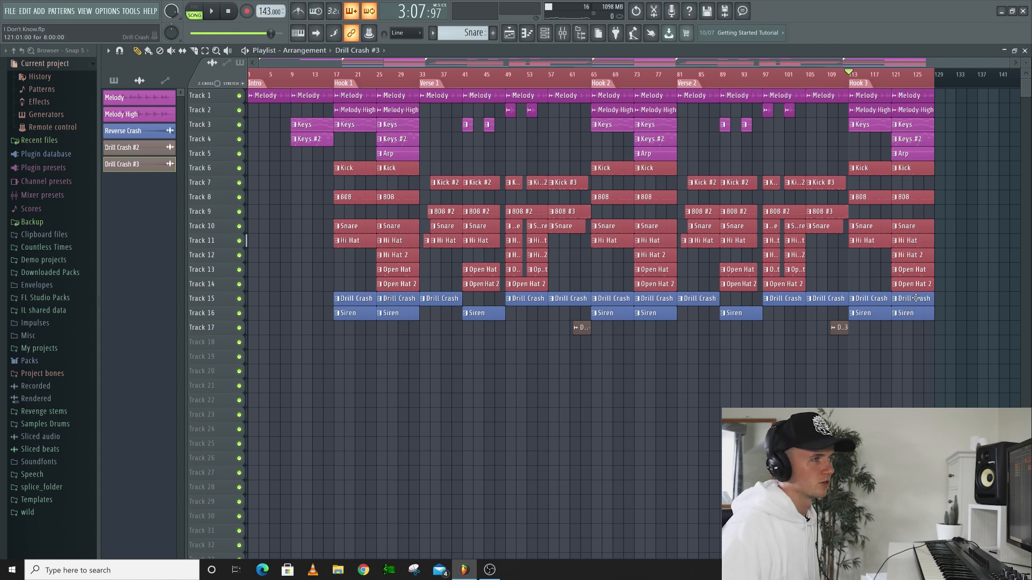
# Copy all clips in the second half of Hook 3, bars 121 to 129, to bar 129 and again to bar 137.
pyautogui.hotkey('ctrl', 'a')
pyautogui.press('space')
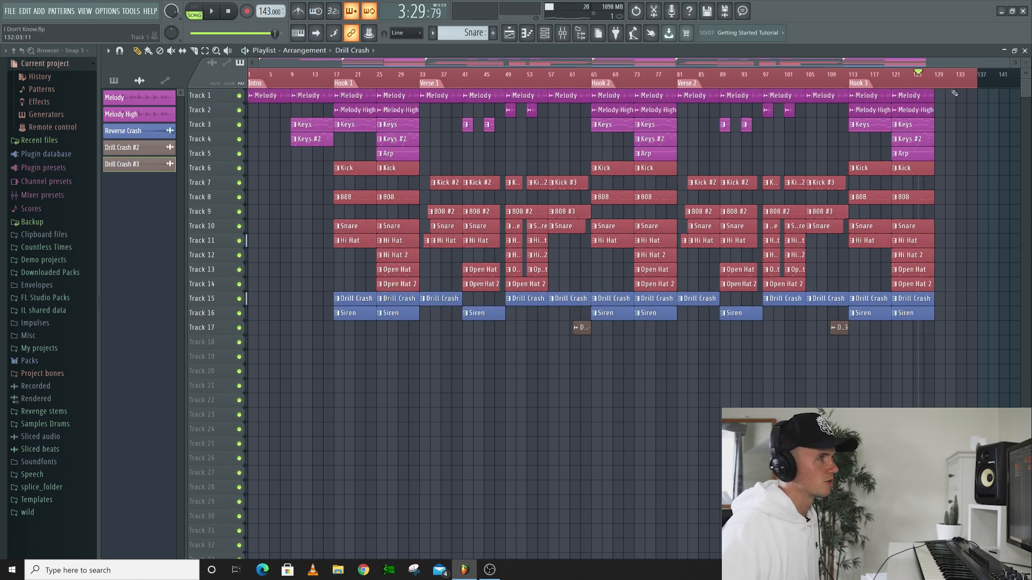
pyautogui.moveTo(953, 92); pyautogui.dragTo(890, 310)
pyautogui.hotkey('ctrl', 'b')
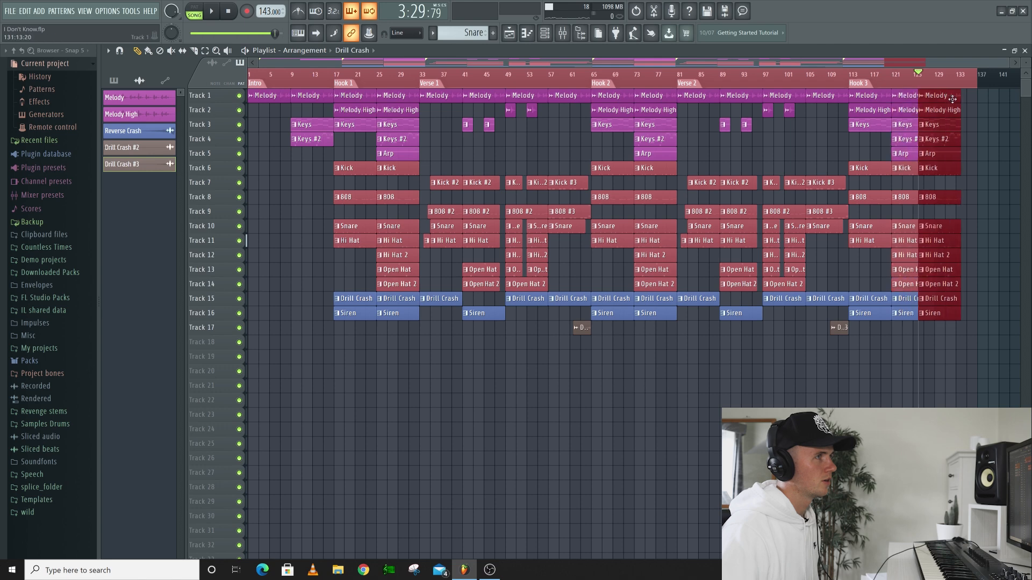
pyautogui.hotkey('ctrl', 'b')
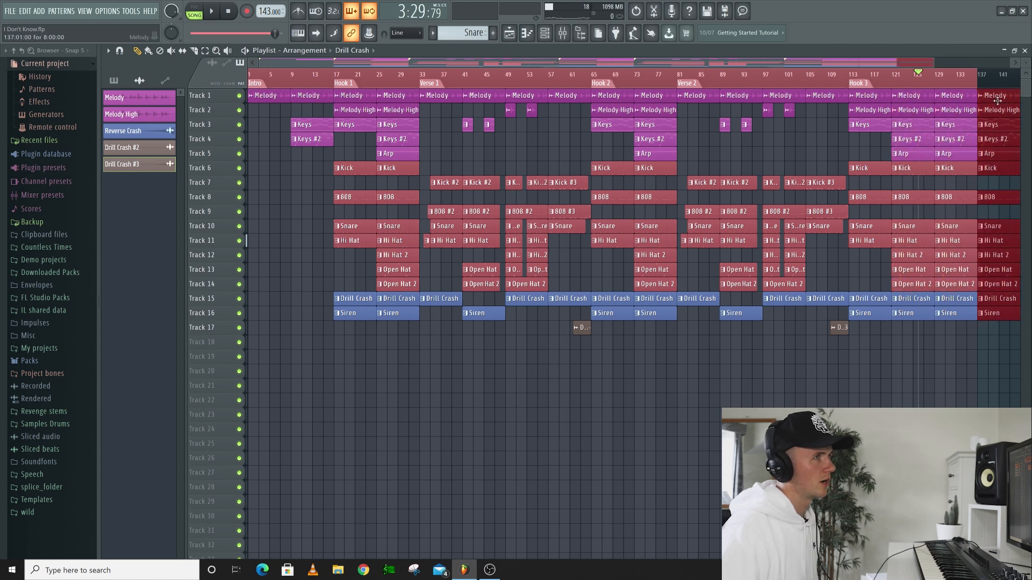
# Remove the Hi Hat and Hi Hat 2 clips from bars 129 to 137 and add a time marker named Hook 4 at bar 129.
pyautogui.hotkey('ctrl', 'a')
pyautogui.click(966, 352)
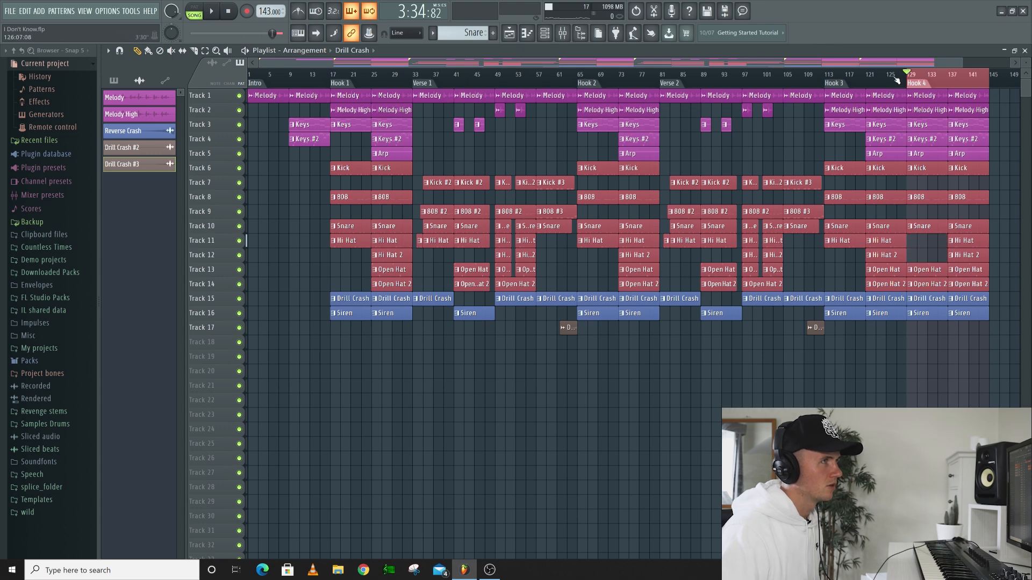
pyautogui.press('space')
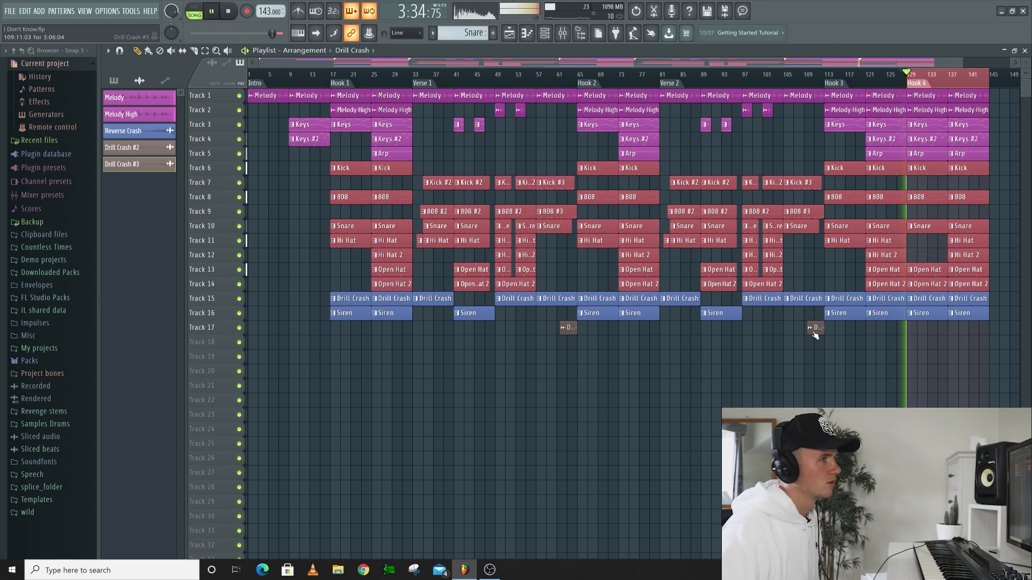
# Copy the reversed Drill Crash clip on Track 17 so that it ends at bar 137, and listen through the first part of Hook 4.
pyautogui.moveTo(816, 333); pyautogui.dragTo(939, 344)
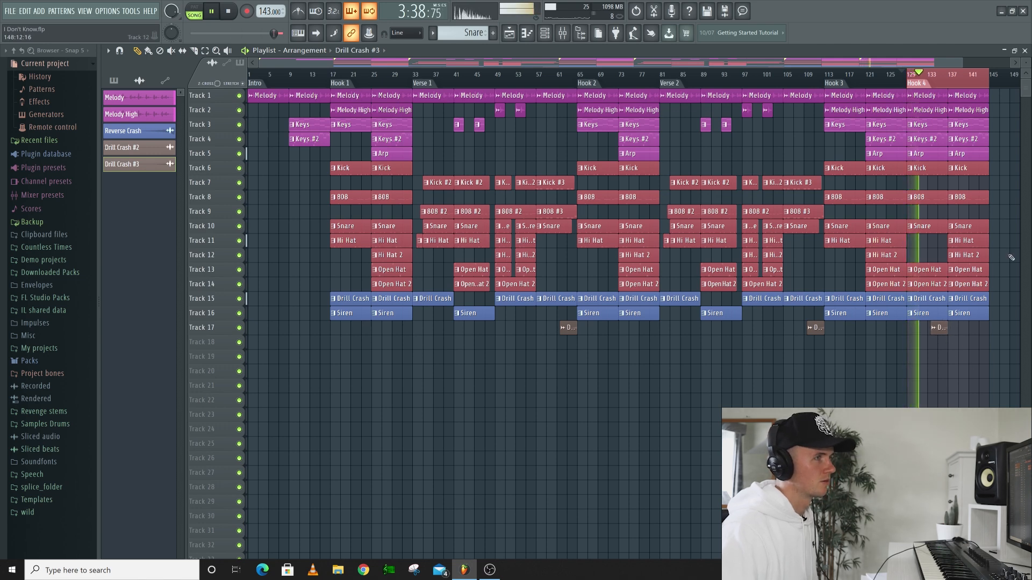
pyautogui.hotkey('ctrl', 'a')
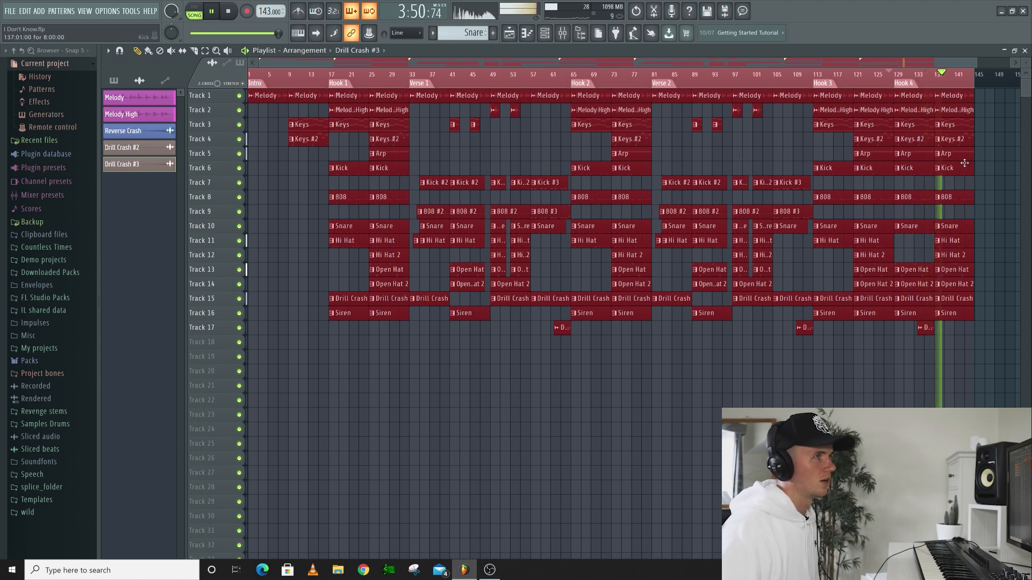
pyautogui.press('space')
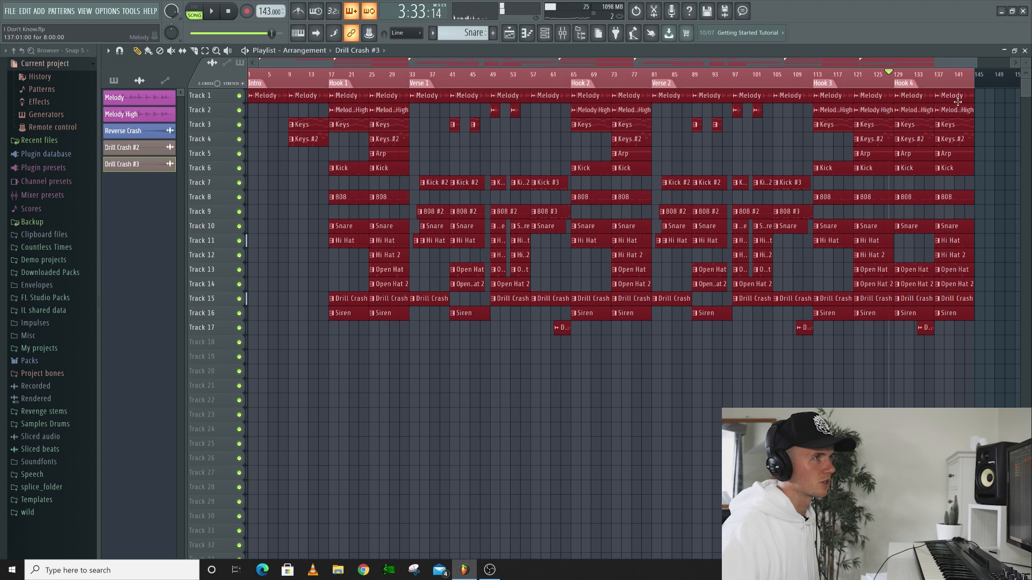
# Load Fruity Balance in slot 3 of the Master mixer track and create an automation clip for its Volume.
pyautogui.click(566, 32)
pyautogui.rightClick(142, 318)
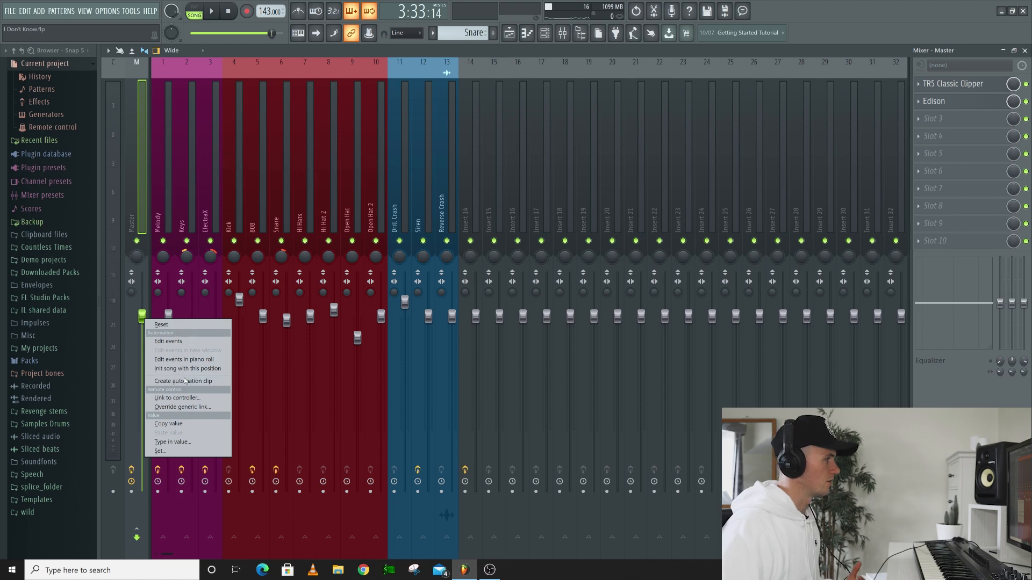
pyautogui.click(940, 124)
pyautogui.click(858, 100)
pyautogui.rightClick(157, 136)
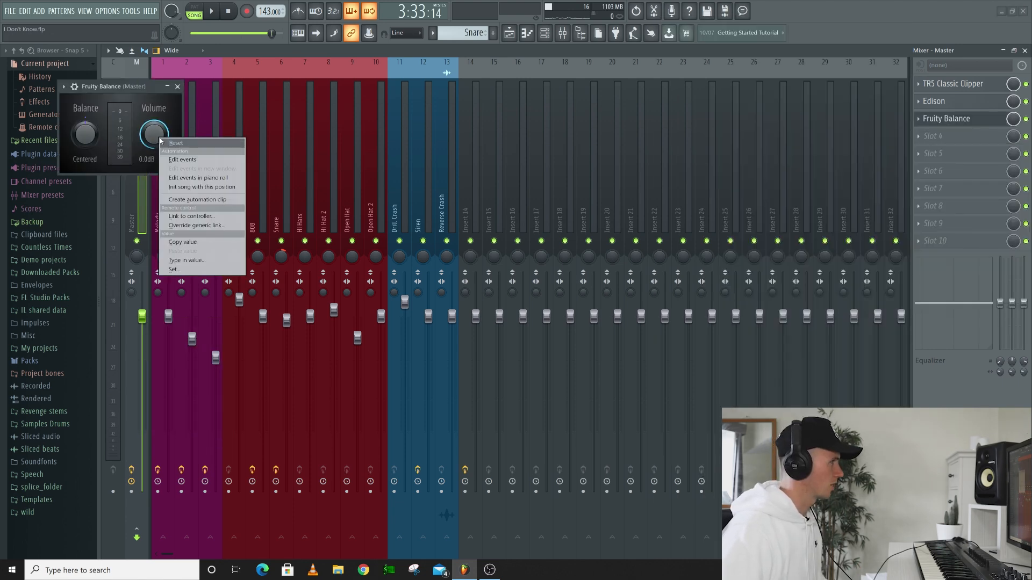
pyautogui.click(186, 200)
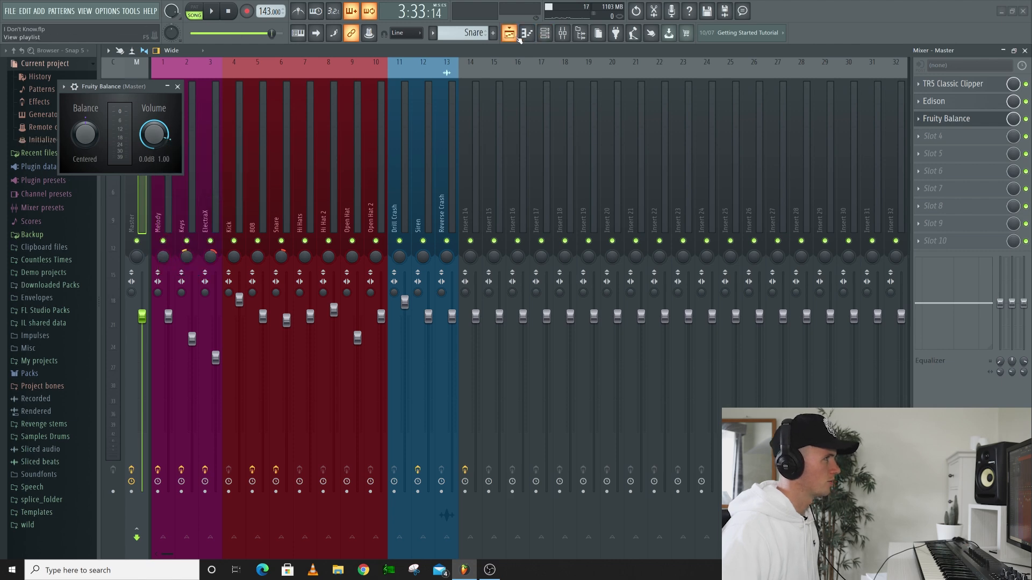
# In the Balance master volume automation, add a point at bar 137 with the start point's value and lower the end point to the bottom.
pyautogui.scroll(4, 247, 358)
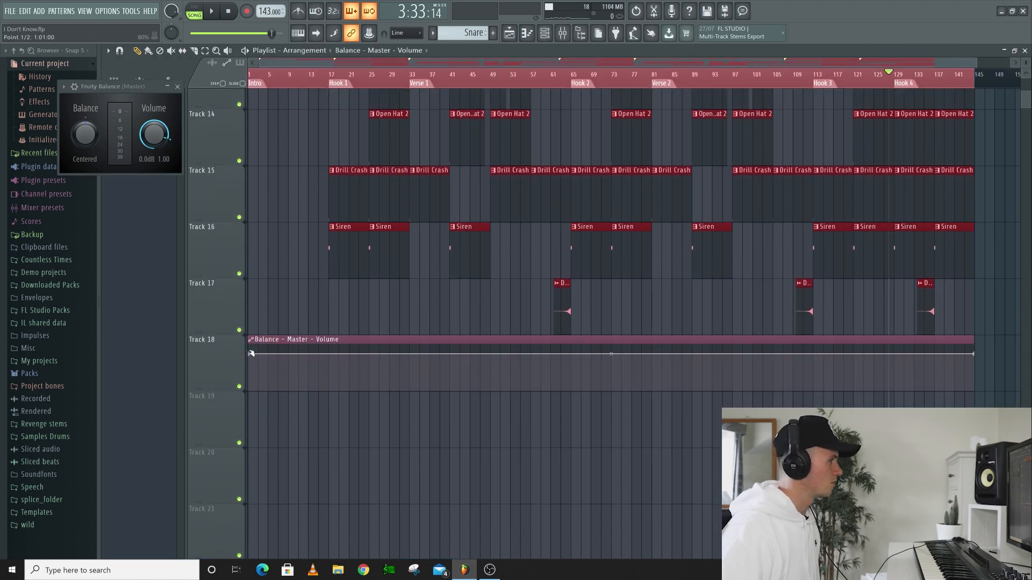
pyautogui.rightClick(248, 354)
pyautogui.click(284, 507)
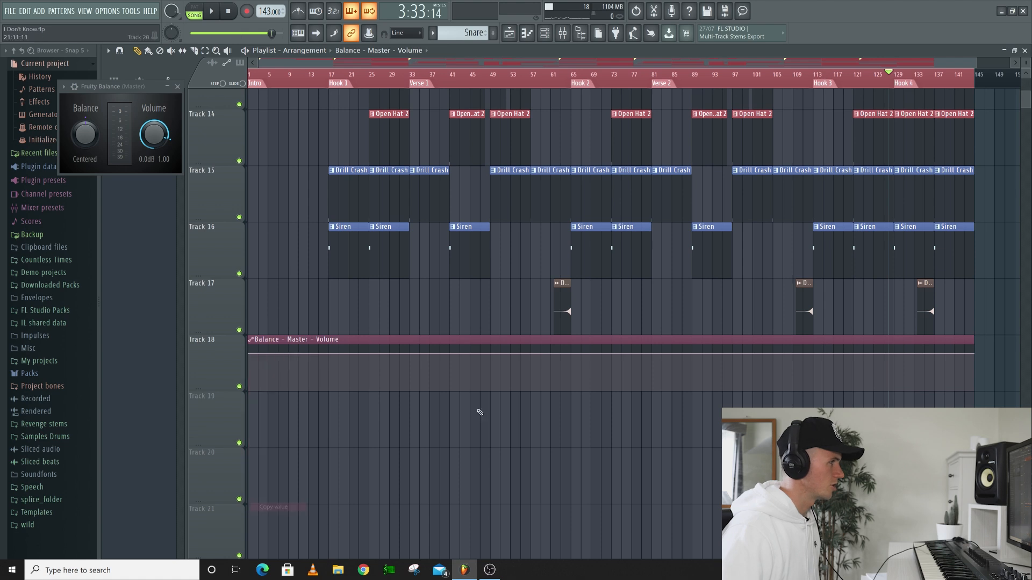
pyautogui.scroll(-3, 911, 369)
pyautogui.rightClick(908, 371)
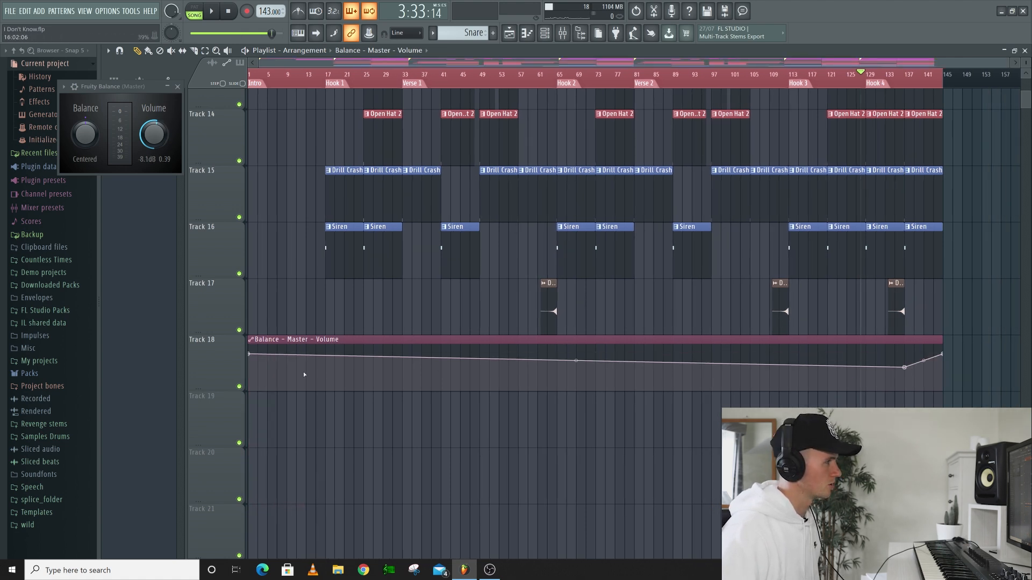
pyautogui.rightClick(905, 368)
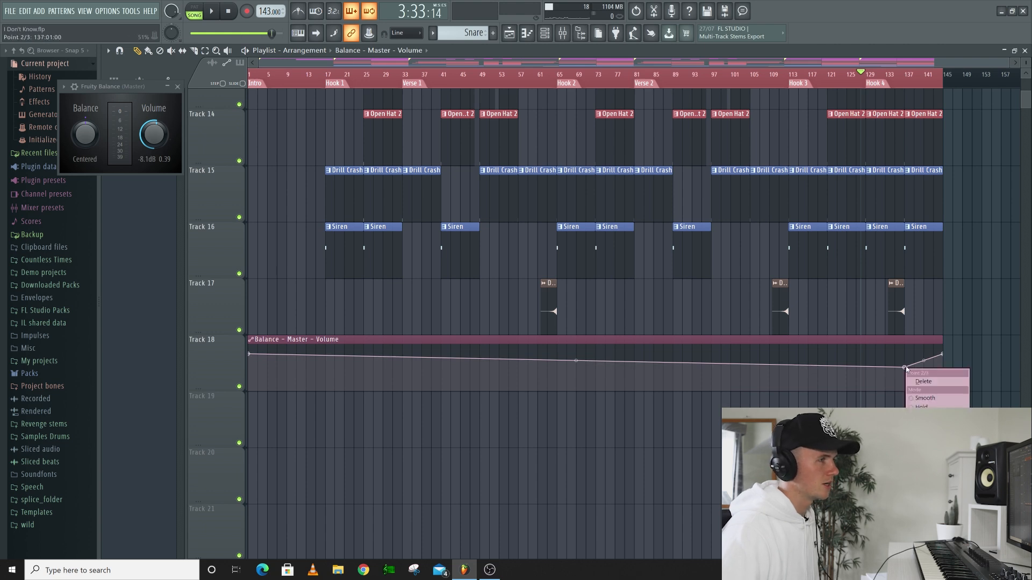
pyautogui.click(926, 522)
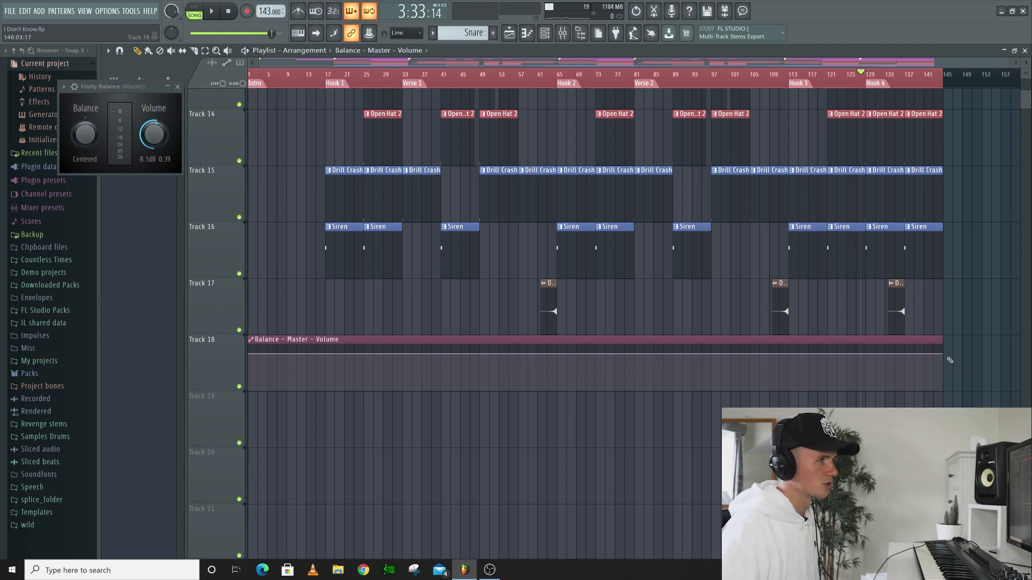
pyautogui.moveTo(951, 372); pyautogui.dragTo(950, 396)
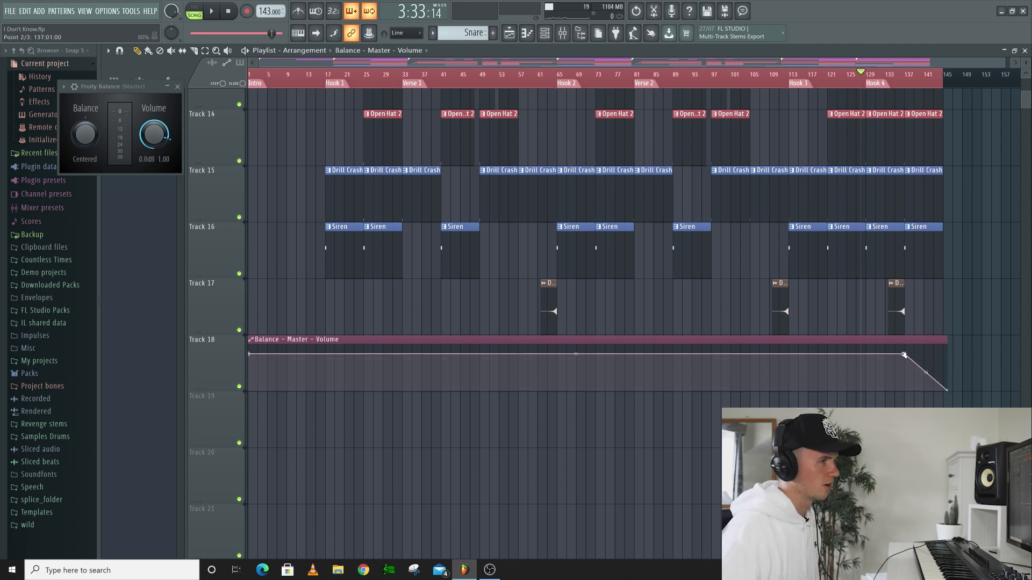
# Move the start of the fade in the Balance master volume automation to bar 129 and restore that point to the full-level value.
pyautogui.moveTo(906, 355); pyautogui.dragTo(876, 358)
pyautogui.rightClick(868, 357)
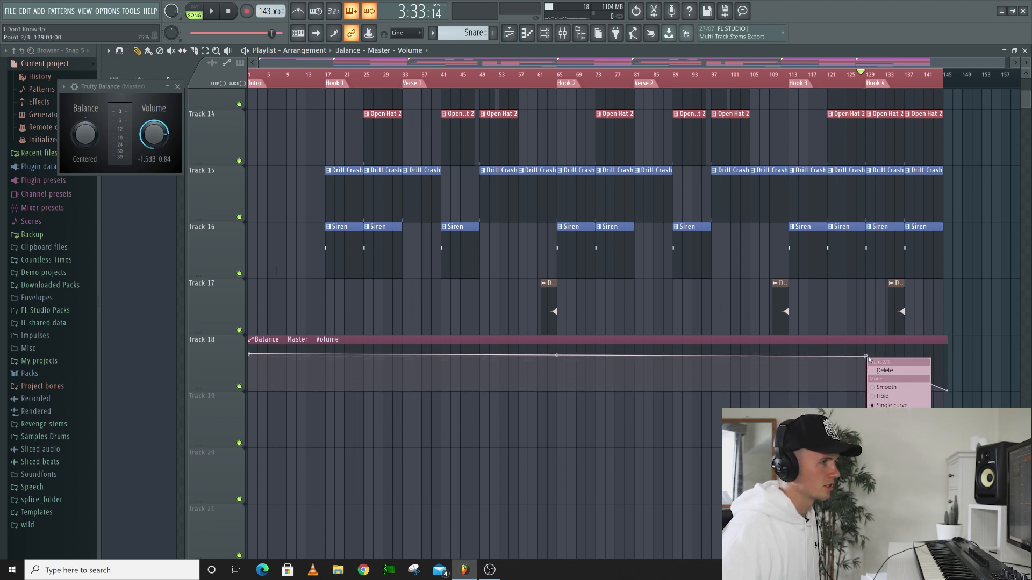
pyautogui.click(888, 520)
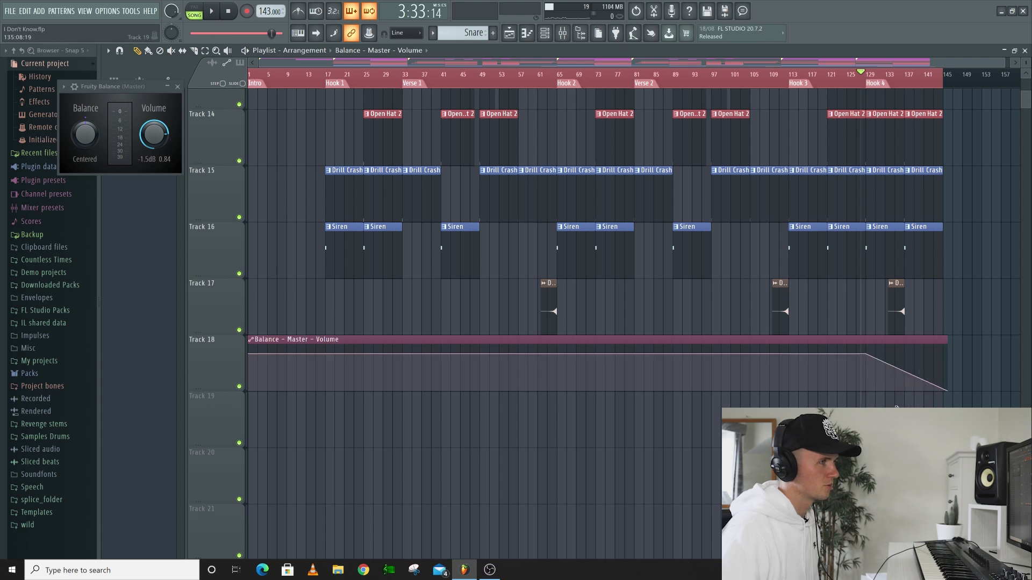
# Bend the fade-out segment into a convex curve that falls slowly at first, and play Hook 4 through to the end.
pyautogui.press('space')
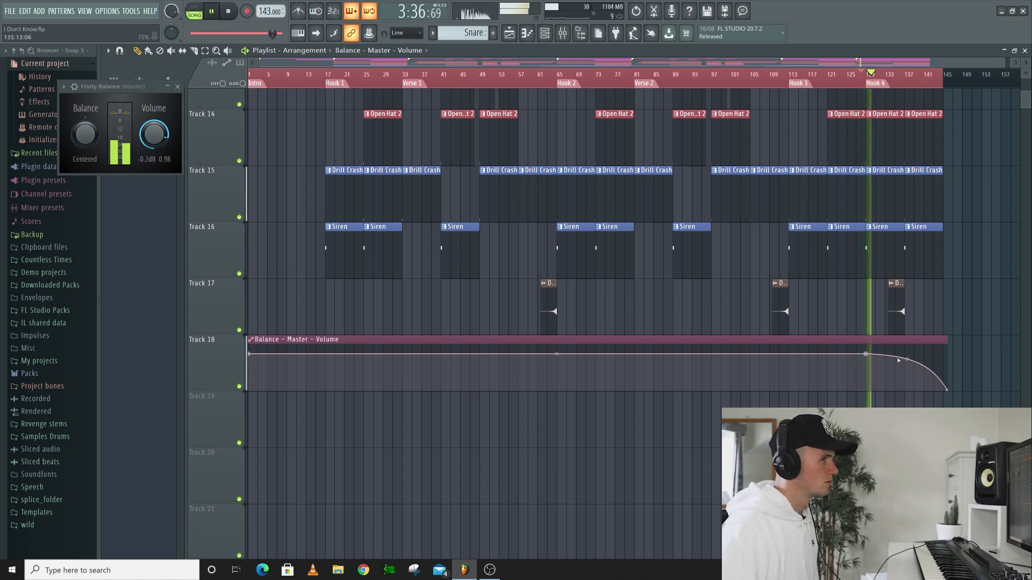
pyautogui.scroll(-4, 899, 359)
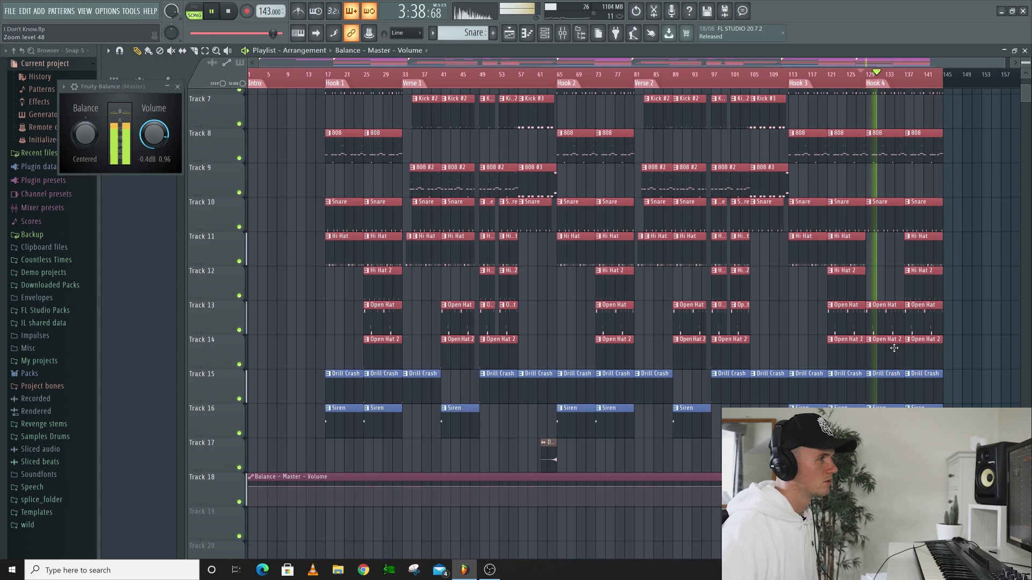
pyautogui.scroll(-4, 950, 321)
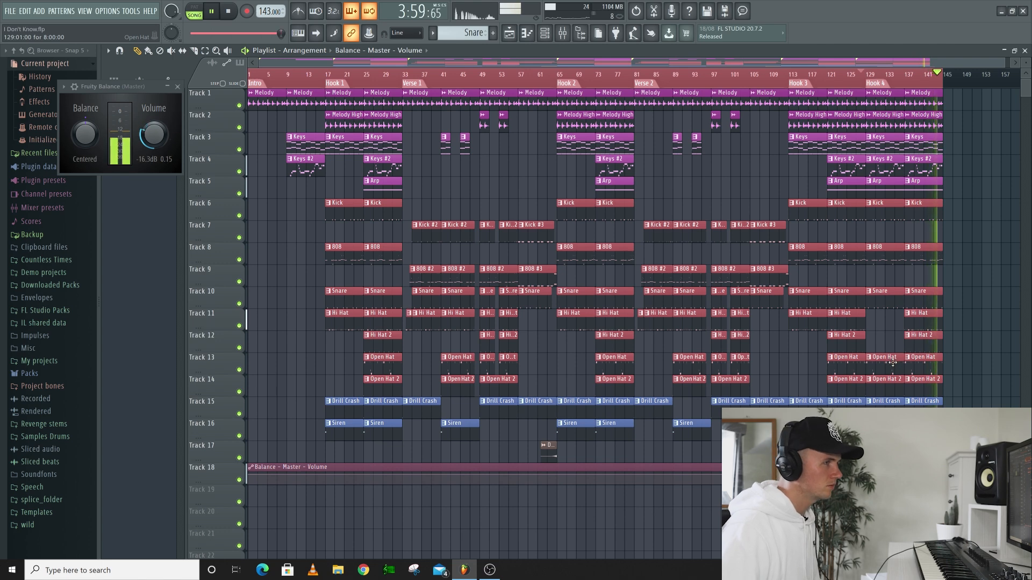
pyautogui.press('space')
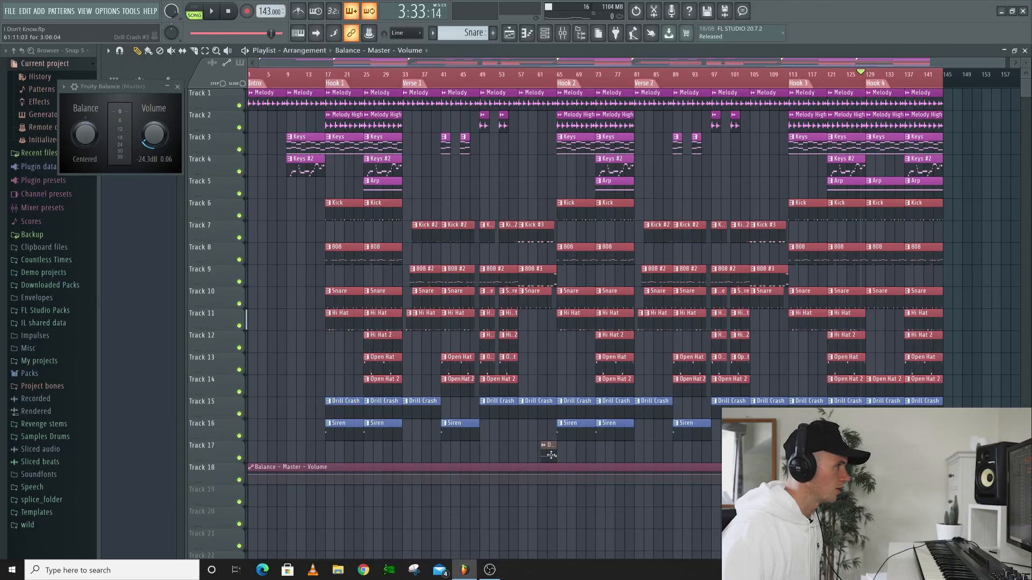
# Copy the reversed Drill Crash clip on Track 17 to around bar 41, and move Verse 1's first Track 15 Drill Crash clip to bar 35.
pyautogui.click(402, 75)
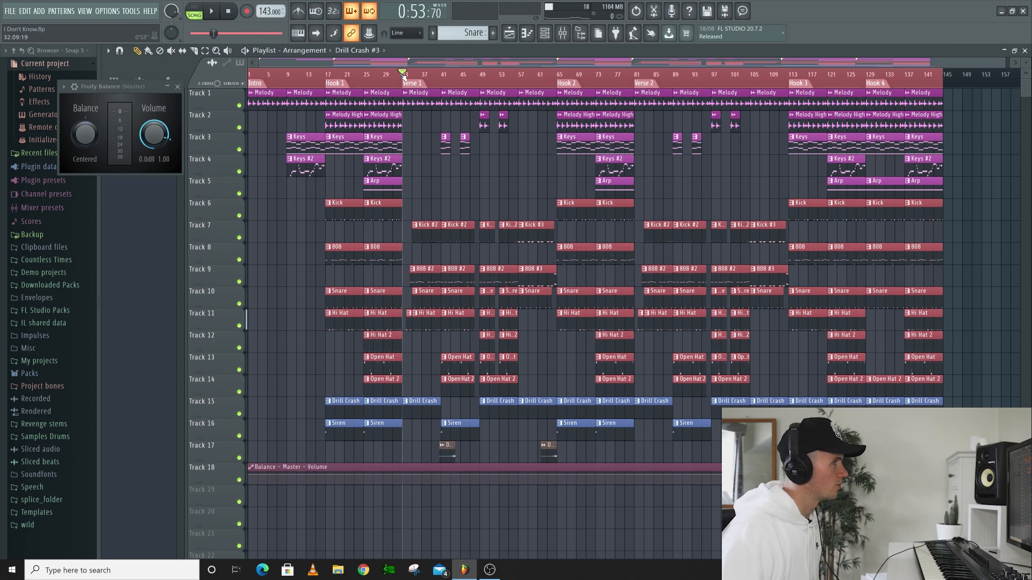
pyautogui.scroll(4, 482, 350)
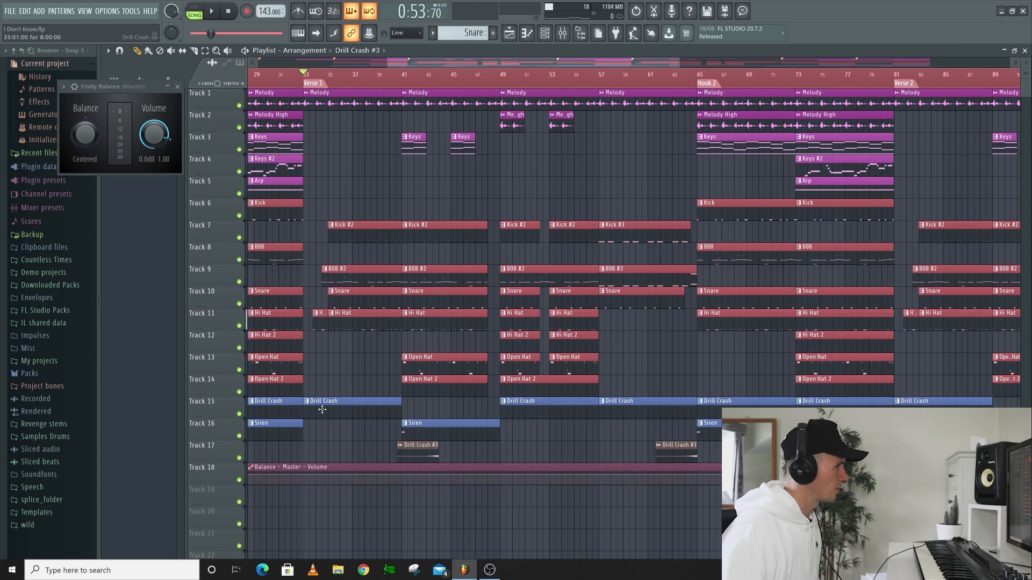
pyautogui.moveTo(322, 410); pyautogui.dragTo(347, 407)
pyautogui.press('space')
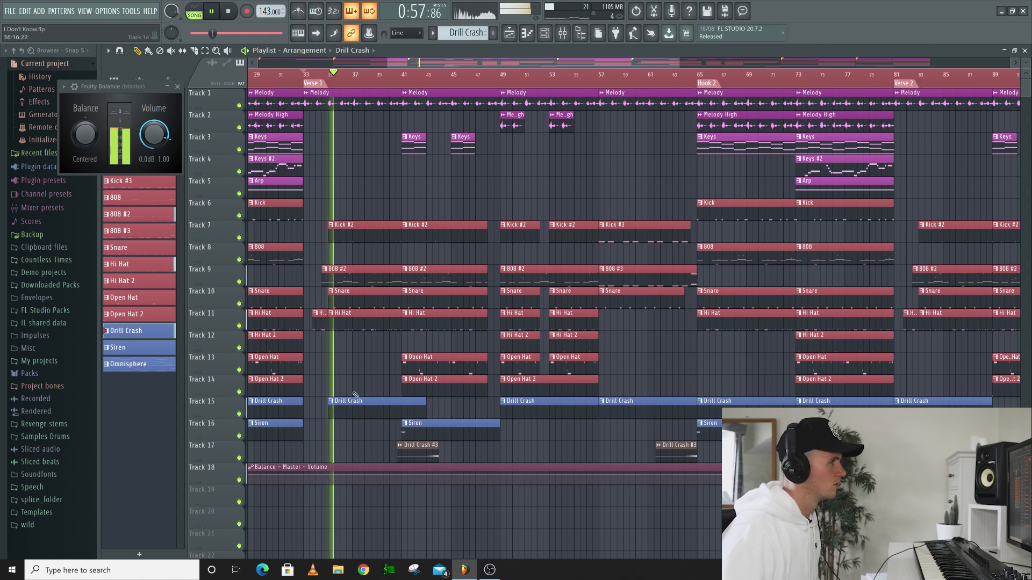
# Move the Drill Crash clip at the start of Verse 2 on Track 15 to bar 83, in line with the Kick #2 entry.
pyautogui.scroll(-3, 352, 408)
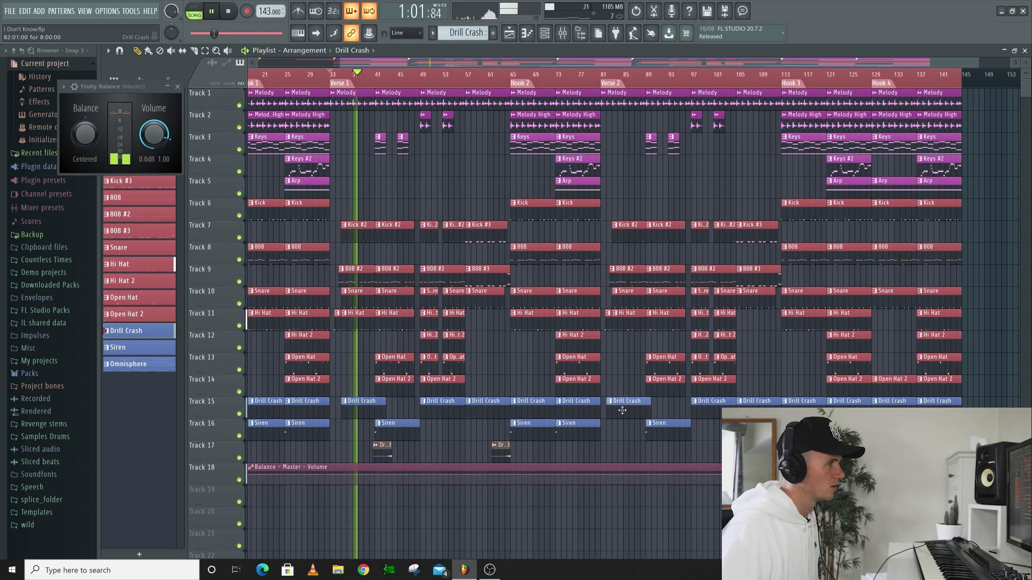
pyautogui.scroll(5, 618, 409)
pyautogui.moveTo(610, 405); pyautogui.dragTo(629, 407)
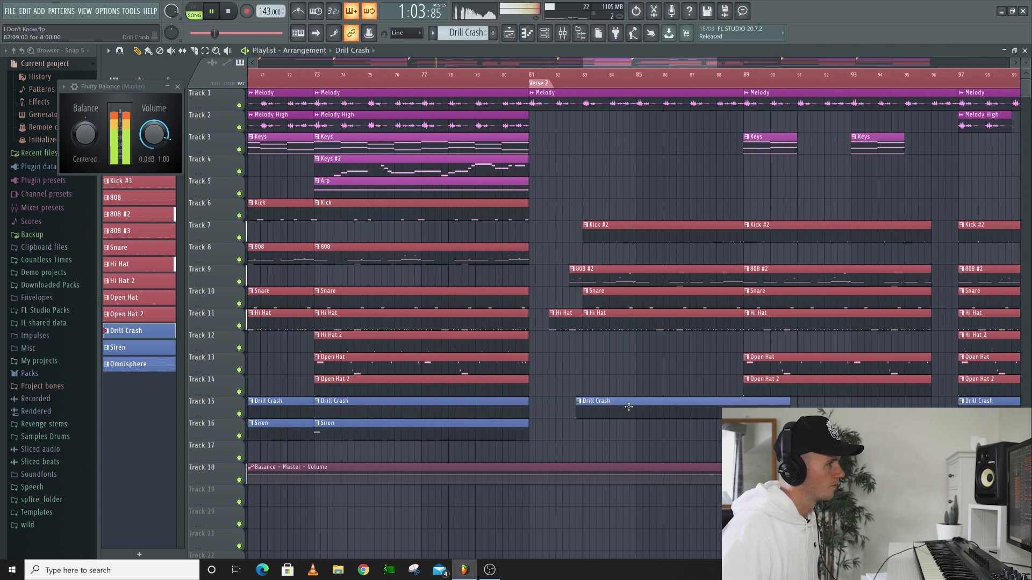
pyautogui.press('space')
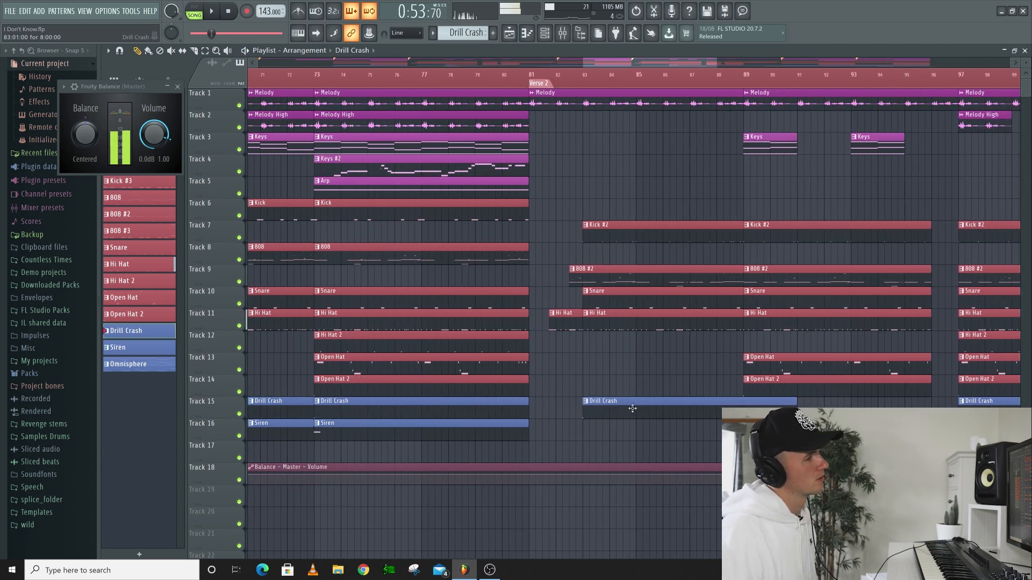